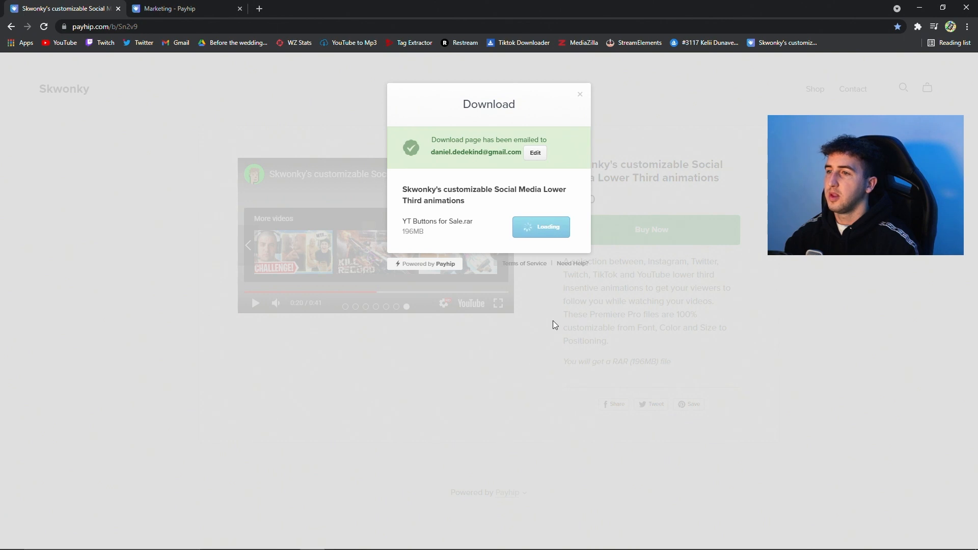
# Search the web for winrar in a new tab and open WinRAR's official download page.
pyautogui.hotkey('ctrl', 't')
pyautogui.write('winrar')
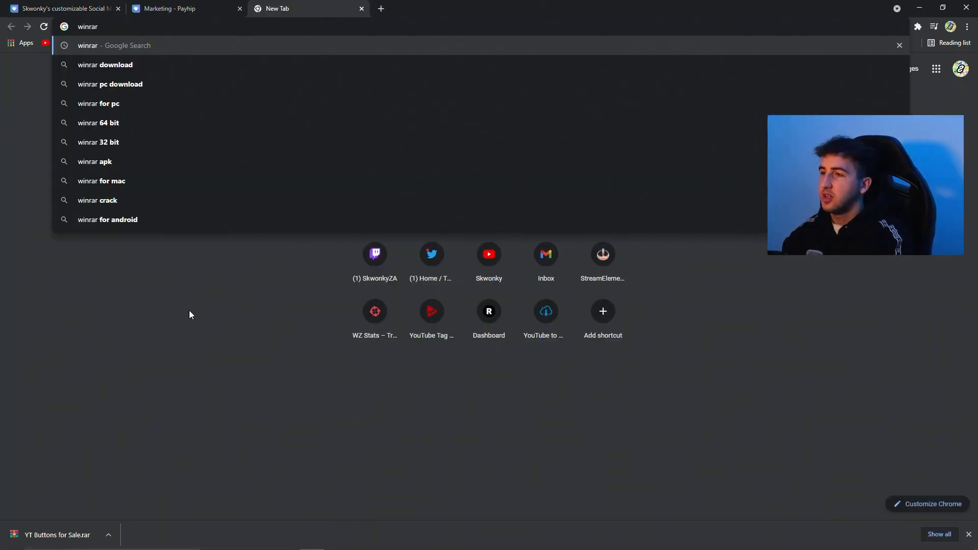
pyautogui.press('Return')
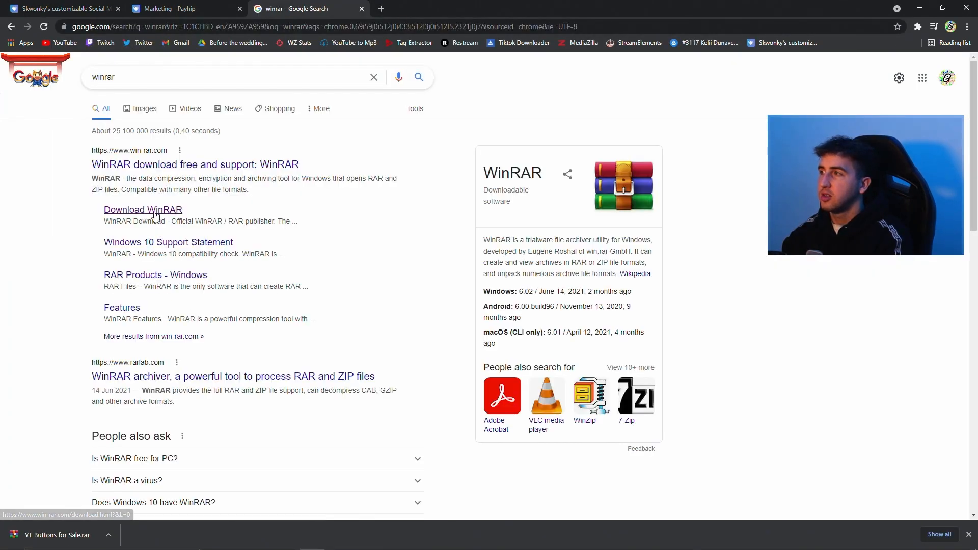
pyautogui.click(155, 211)
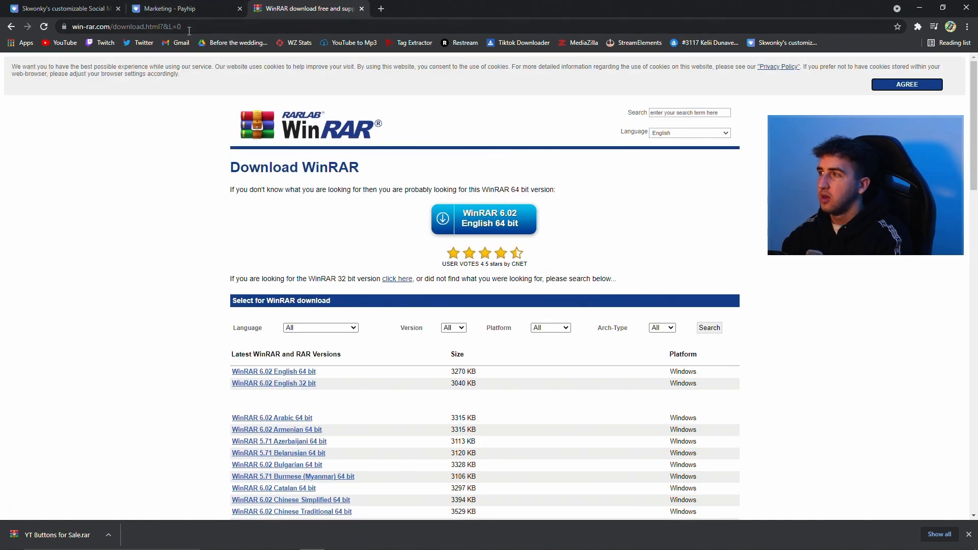
pyautogui.click(185, 21)
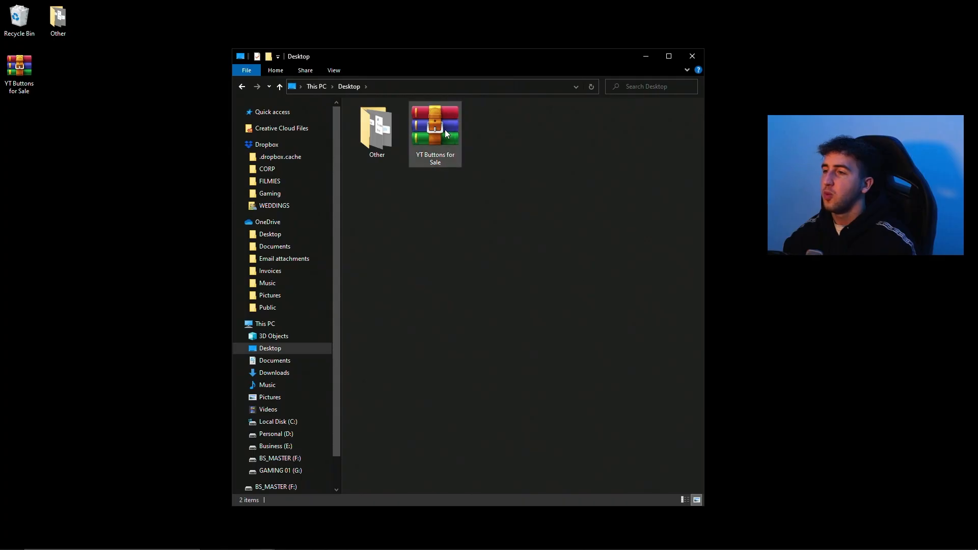
# Extract the YT Buttons for Sale archive on the Desktop into its own folder and open that folder.
pyautogui.rightClick(442, 131)
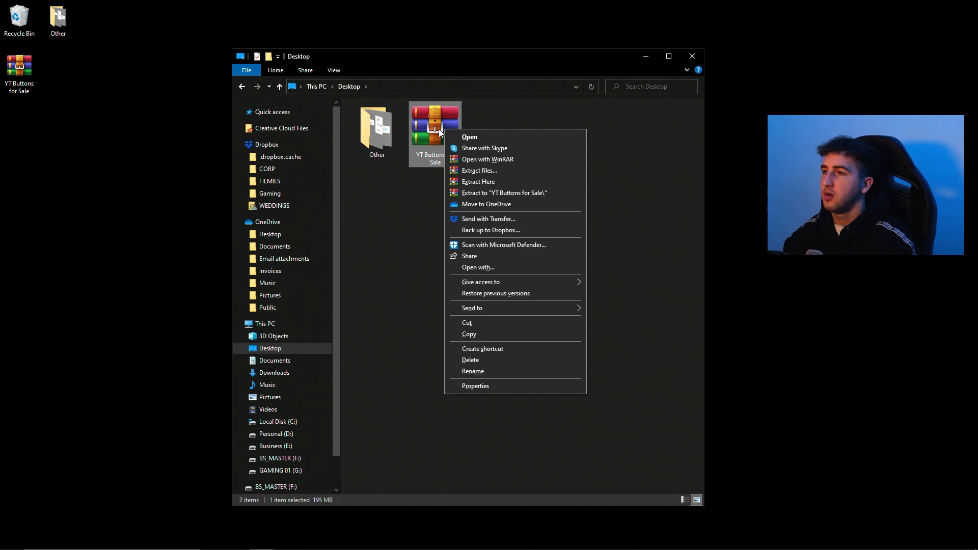
pyautogui.click(513, 193)
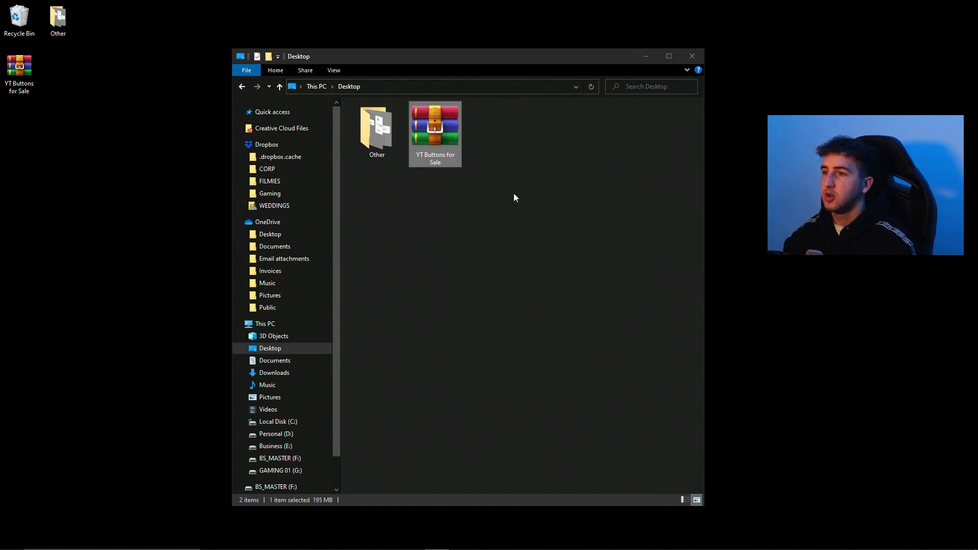
pyautogui.click(441, 136)
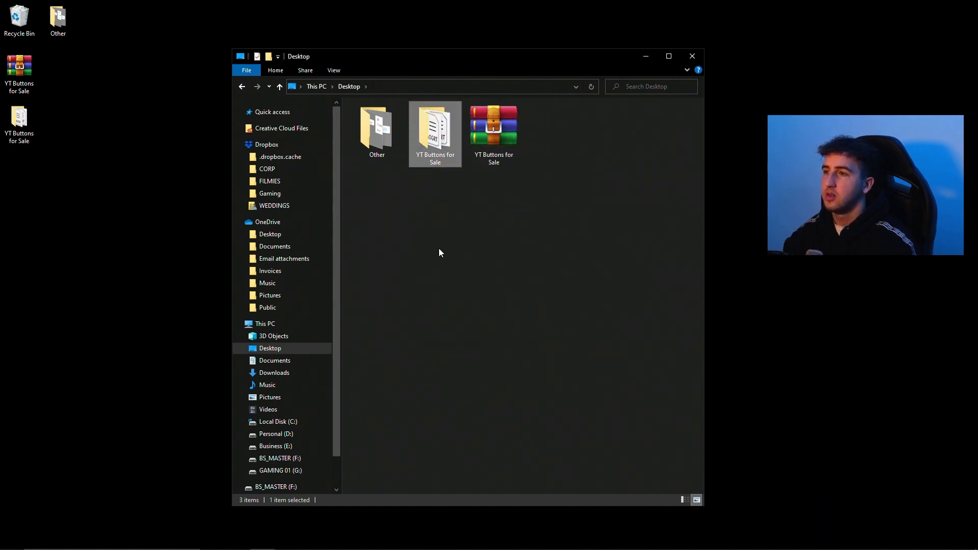
pyautogui.doubleClick(438, 145)
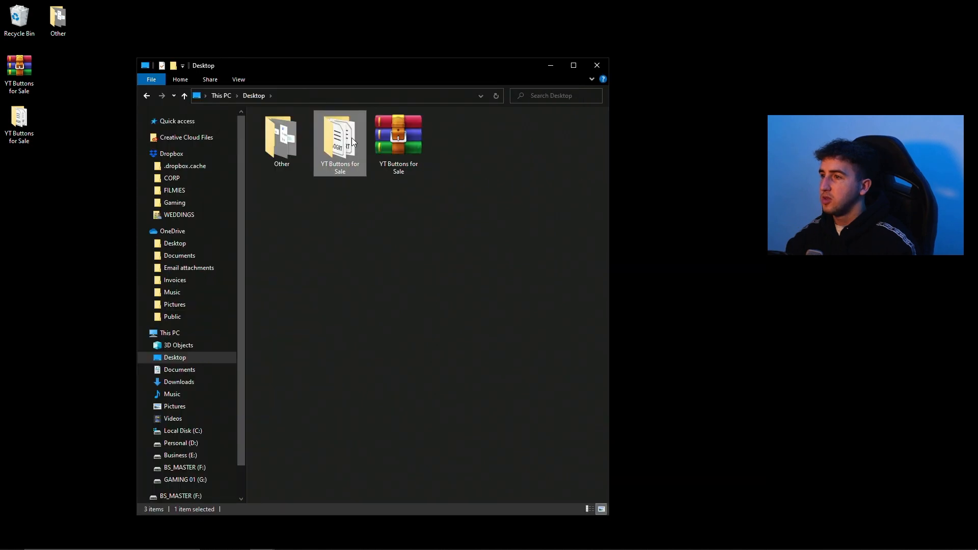
pyautogui.doubleClick(352, 138)
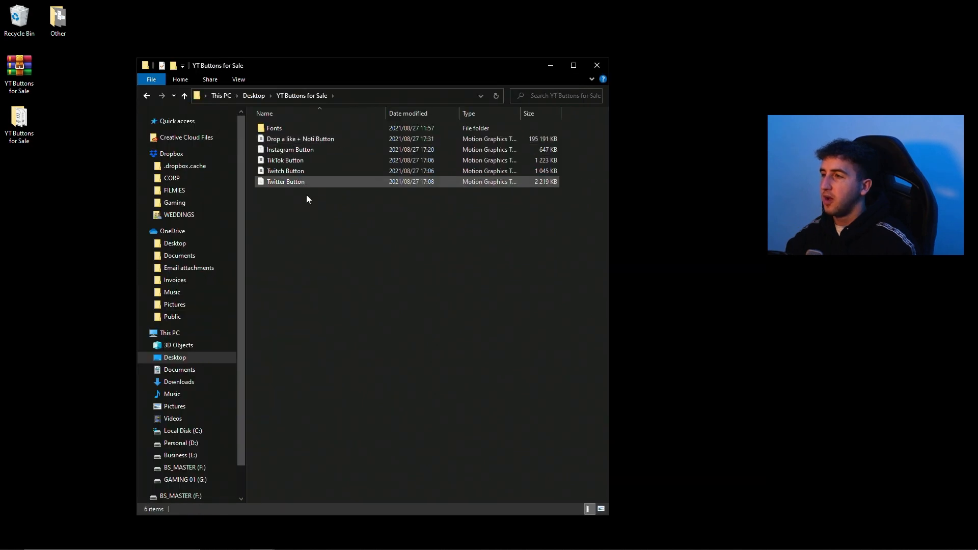
# Install AGENCYB, AGENCYR and TradeGothicLTStd-Bd2 together from the Fonts subfolder.
pyautogui.doubleClick(277, 130)
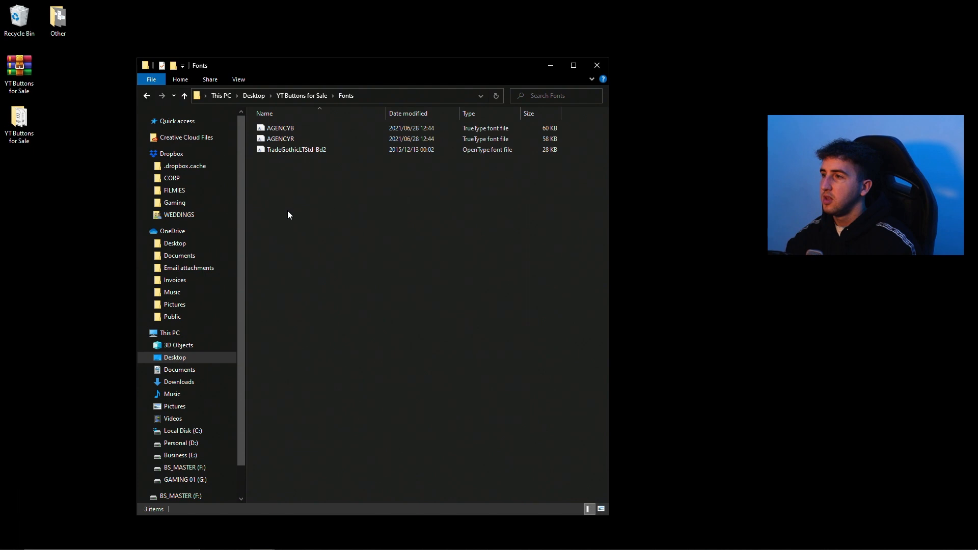
pyautogui.moveTo(284, 187); pyautogui.dragTo(280, 129)
pyautogui.rightClick(280, 130)
pyautogui.click(336, 155)
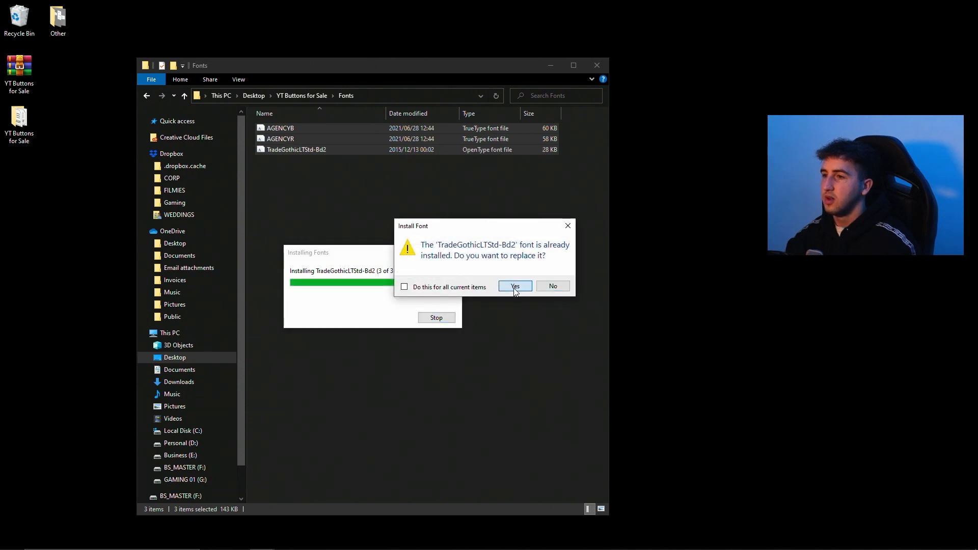
pyautogui.click(566, 226)
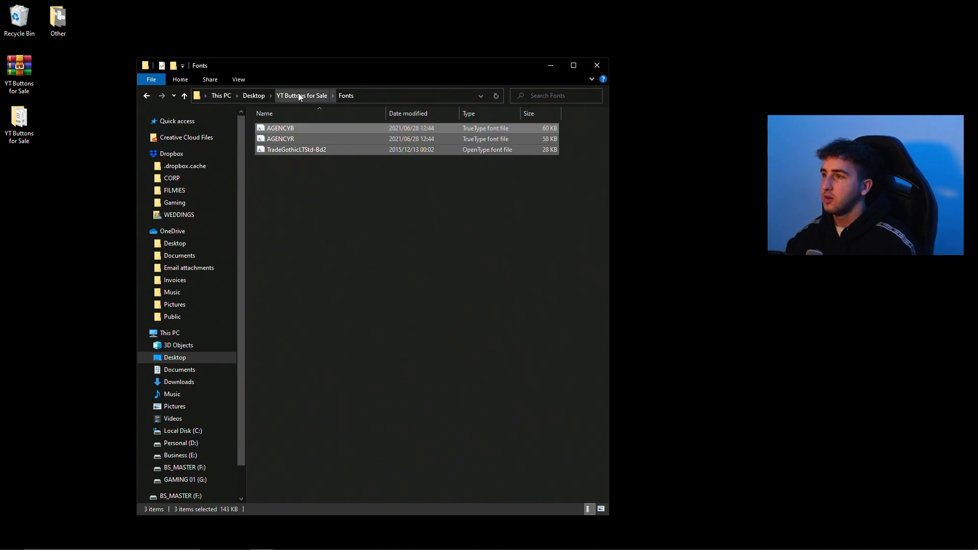
# Switch to the Lower Third Tutorial project in Premiere Pro and display Essential Graphics with its local templates.
pyautogui.click(354, 245)
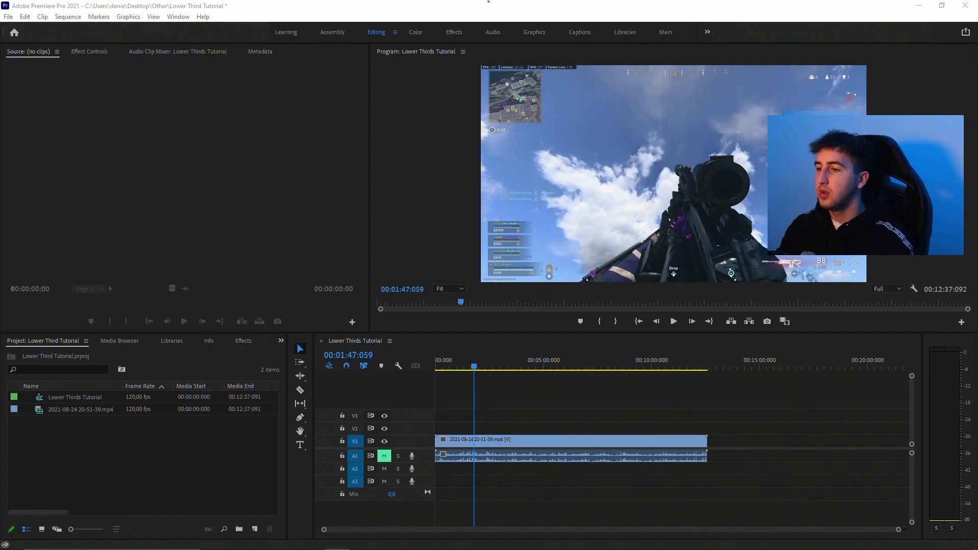
pyautogui.click(567, 430)
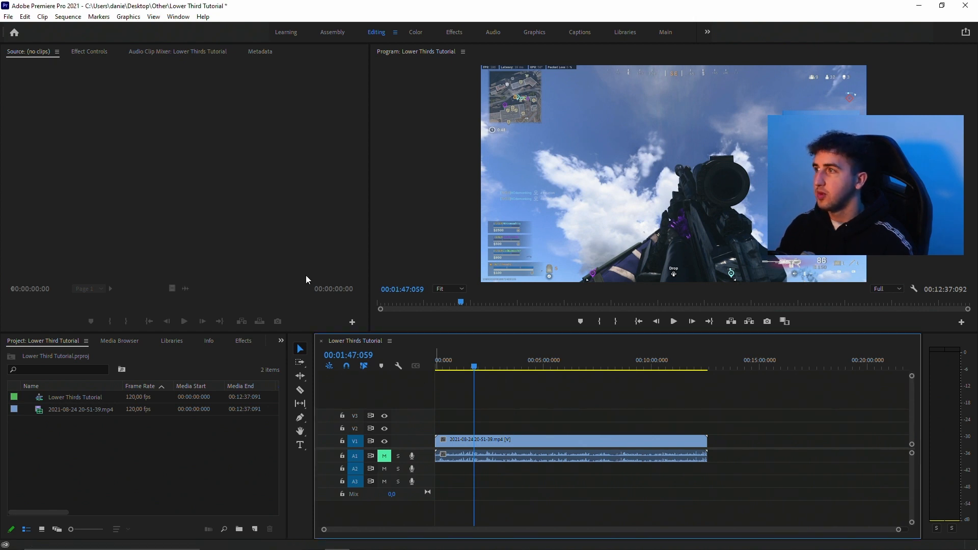
pyautogui.click(182, 19)
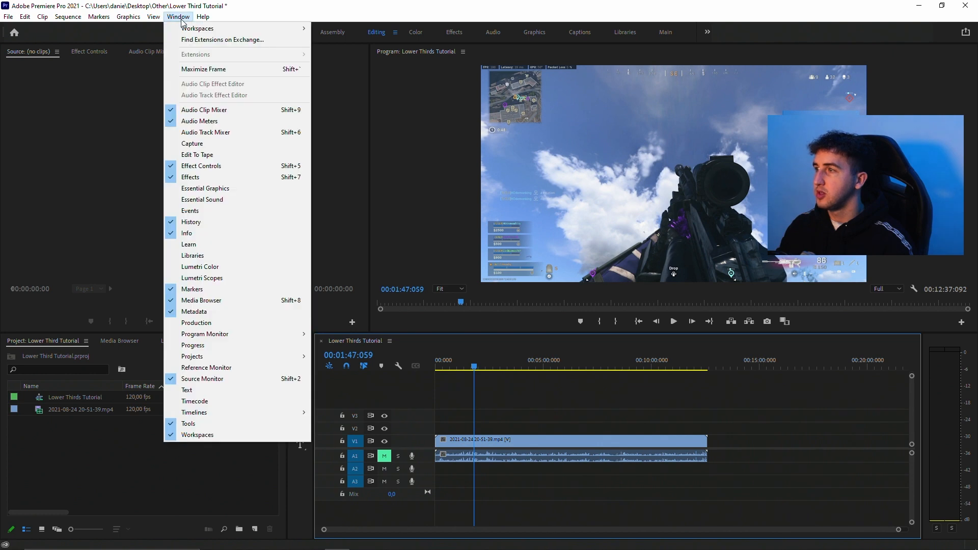
pyautogui.click(231, 188)
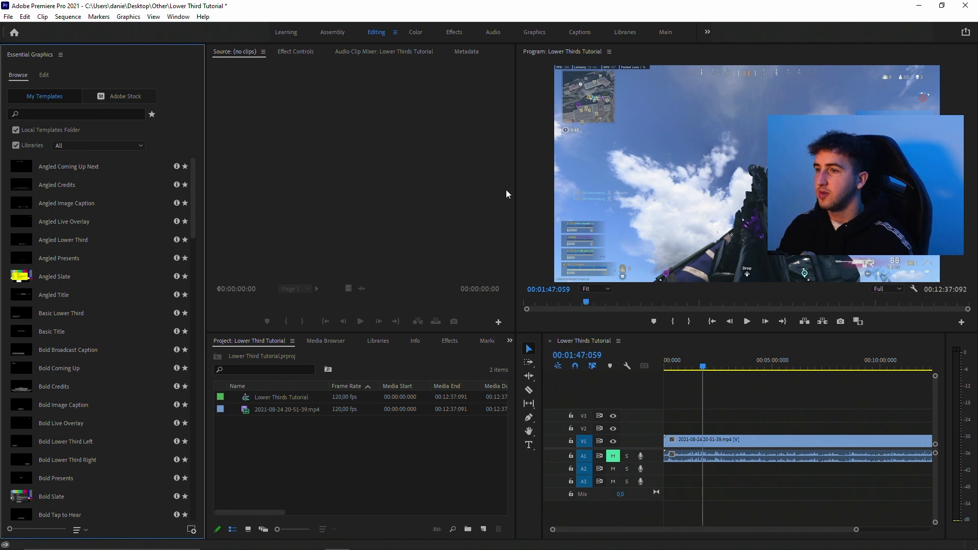
pyautogui.scroll(-10, 66, 242)
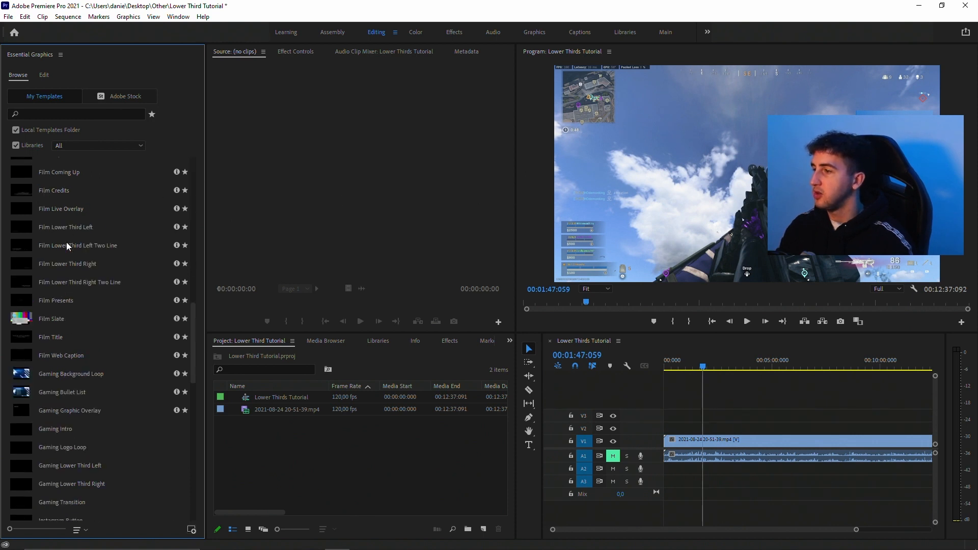
pyautogui.scroll(10, 87, 266)
pyautogui.moveTo(29, 54); pyautogui.dragTo(555, 245)
# Import the five button motion graphics templates from the YT Buttons for Sale folder into the Essential Graphics templates.
pyautogui.hotkey('alt', 'Tab')
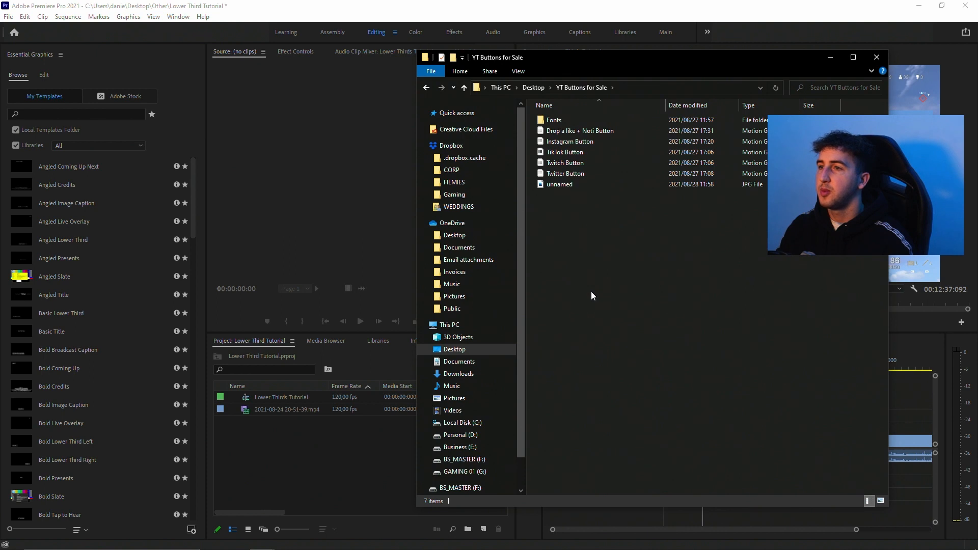
pyautogui.click(573, 132)
pyautogui.keyDown('shift'); pyautogui.click(566, 174); pyautogui.keyUp('shift')
pyautogui.moveTo(569, 131); pyautogui.dragTo(102, 235)
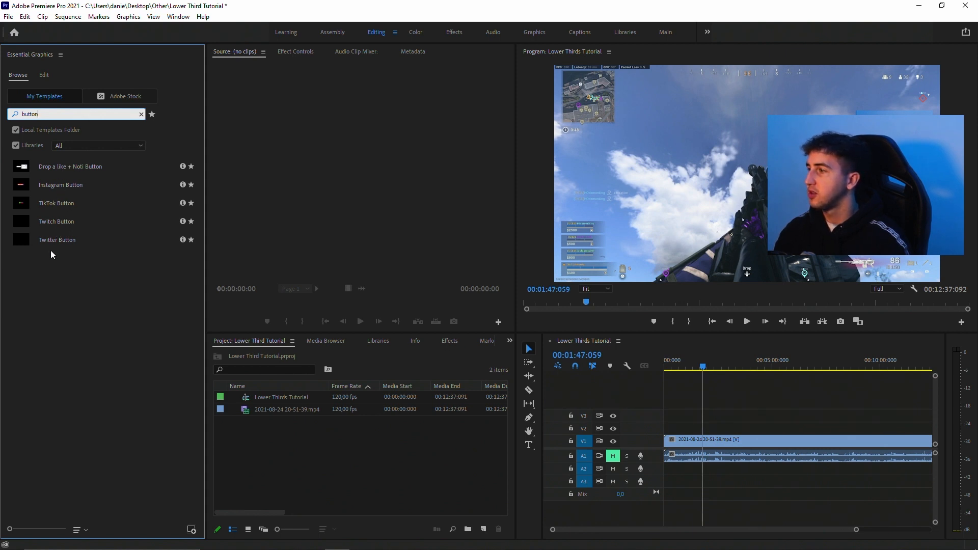
# Place the Twitch Button template on V2 above the gameplay clip at 00:01:47:059, select it and preview it at 00:01:50:061.
pyautogui.moveTo(57, 222); pyautogui.dragTo(705, 431)
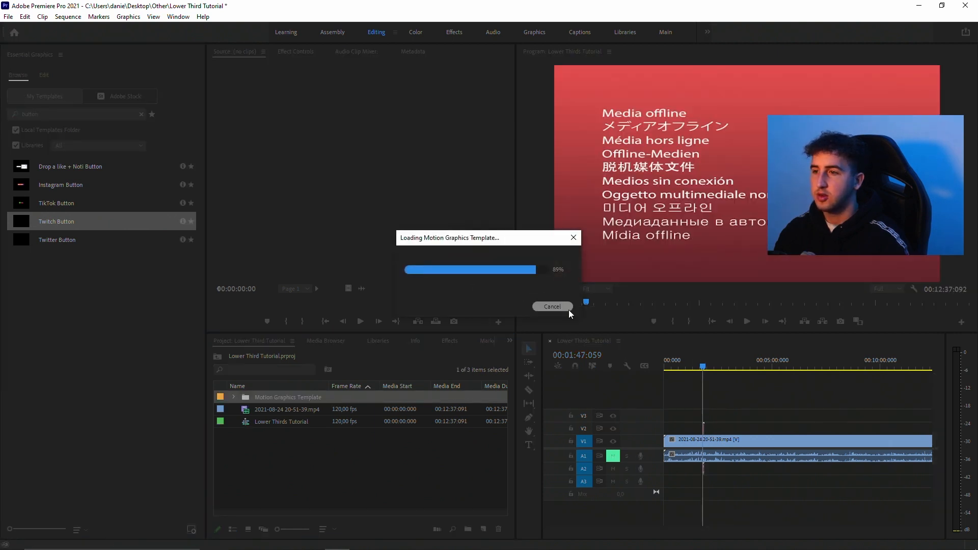
pyautogui.moveTo(856, 530); pyautogui.dragTo(631, 531)
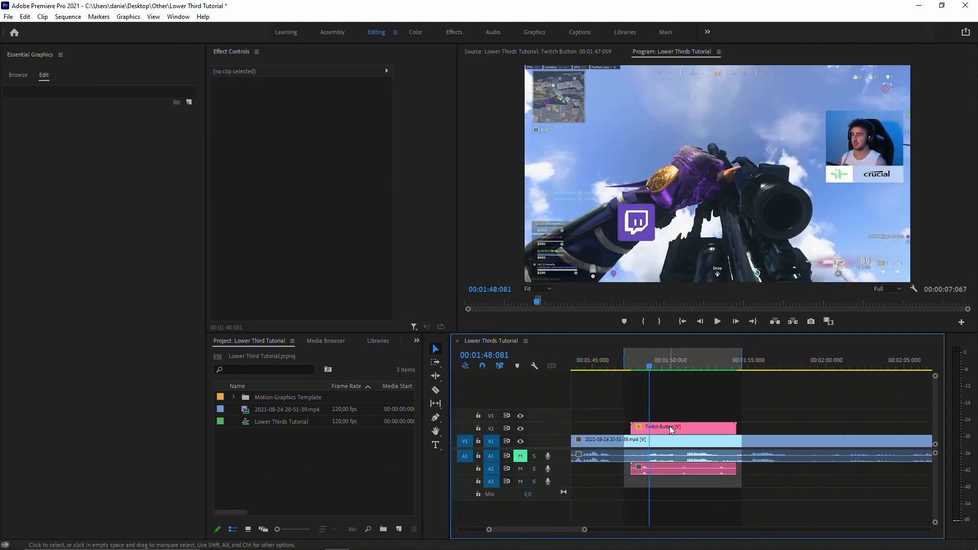
pyautogui.click(668, 427)
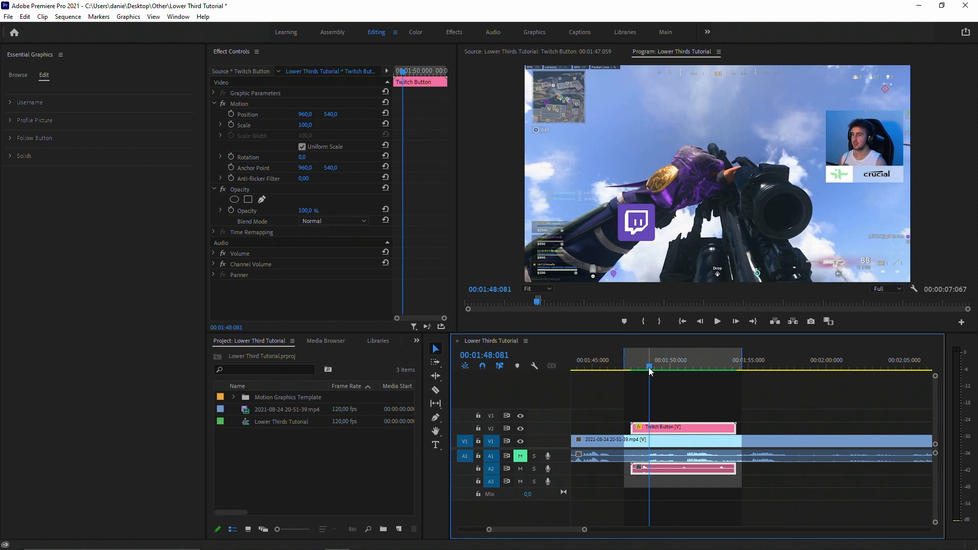
pyautogui.moveTo(650, 368); pyautogui.dragTo(678, 366)
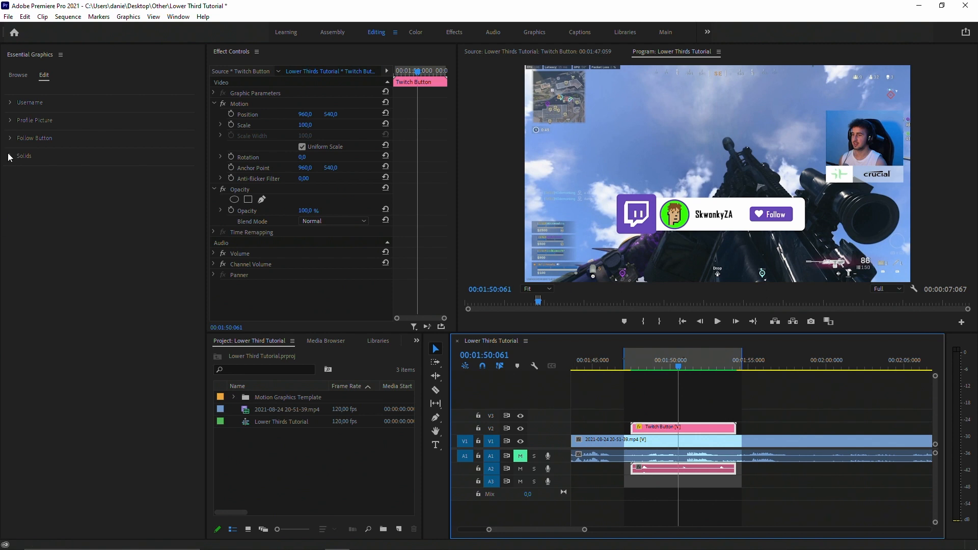
pyautogui.click(11, 121)
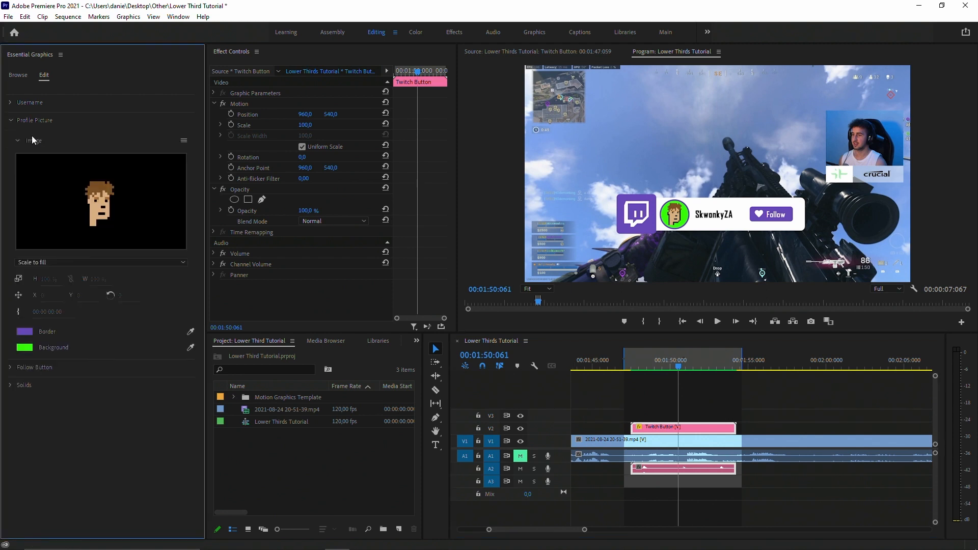
pyautogui.click(184, 143)
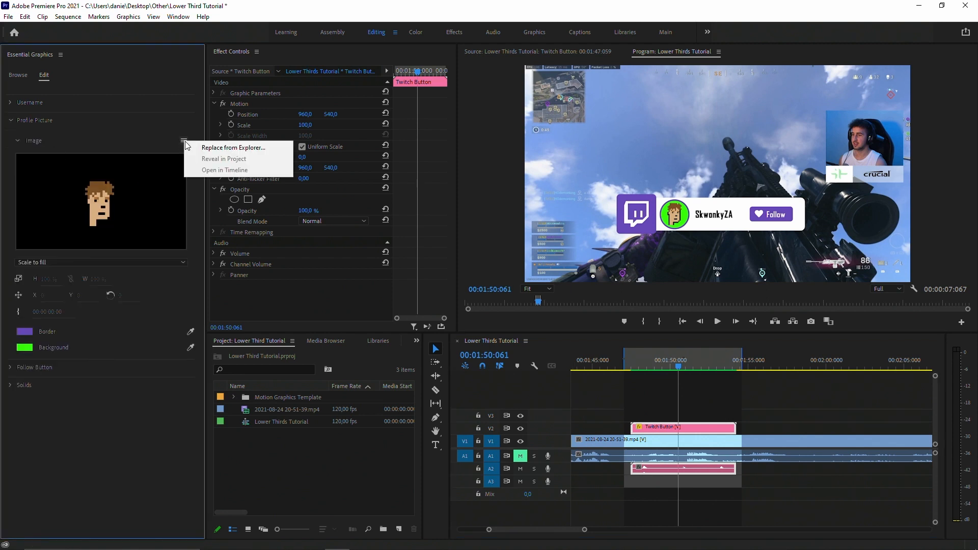
pyautogui.click(229, 149)
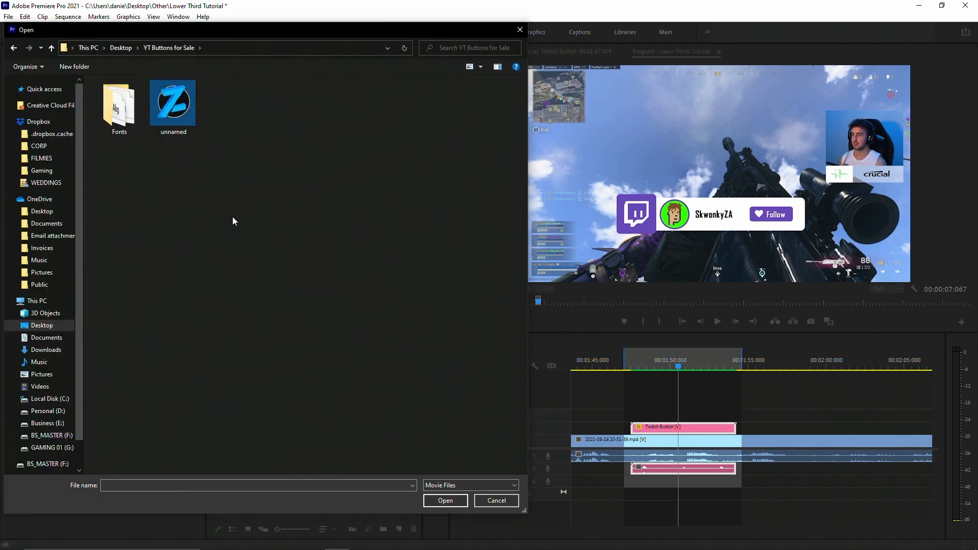
pyautogui.click(182, 102)
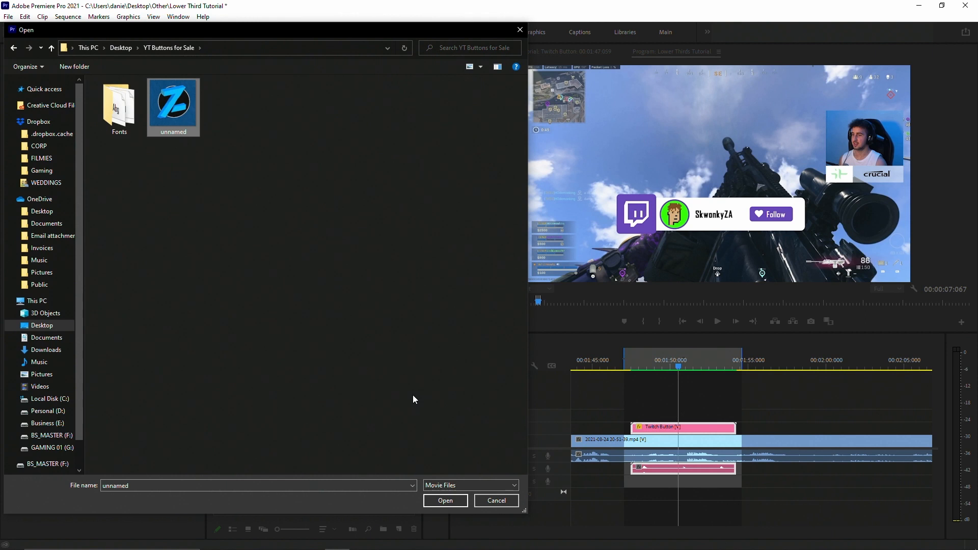
pyautogui.click(444, 502)
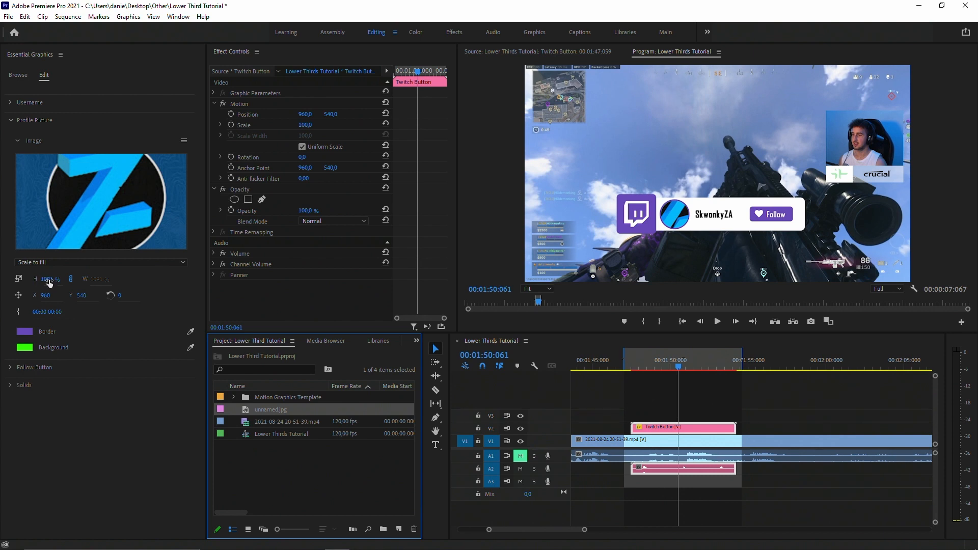
# Scale the profile picture to 379 % and position it at X 909, Y 628.
pyautogui.moveTo(52, 280); pyautogui.dragTo(42, 280)
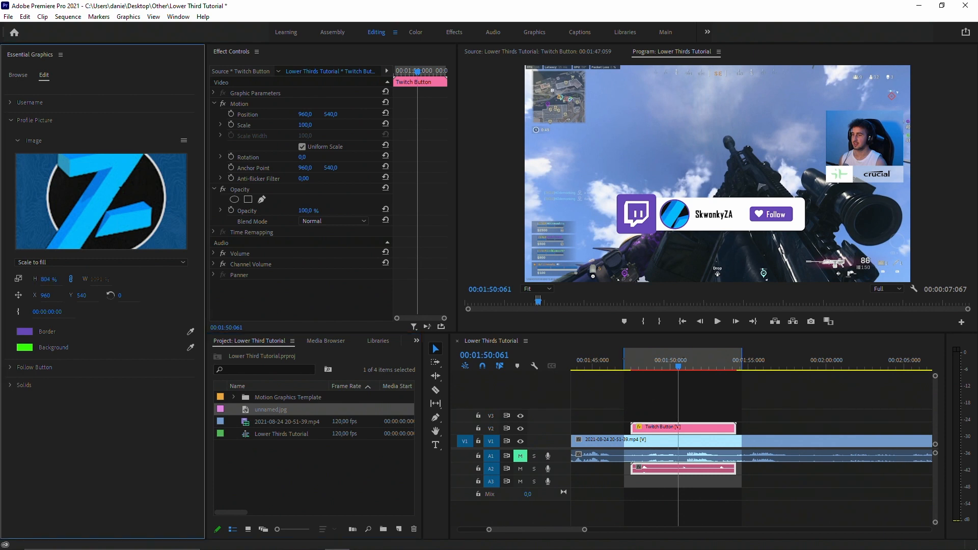
pyautogui.moveTo(42, 280); pyautogui.dragTo(93, 309)
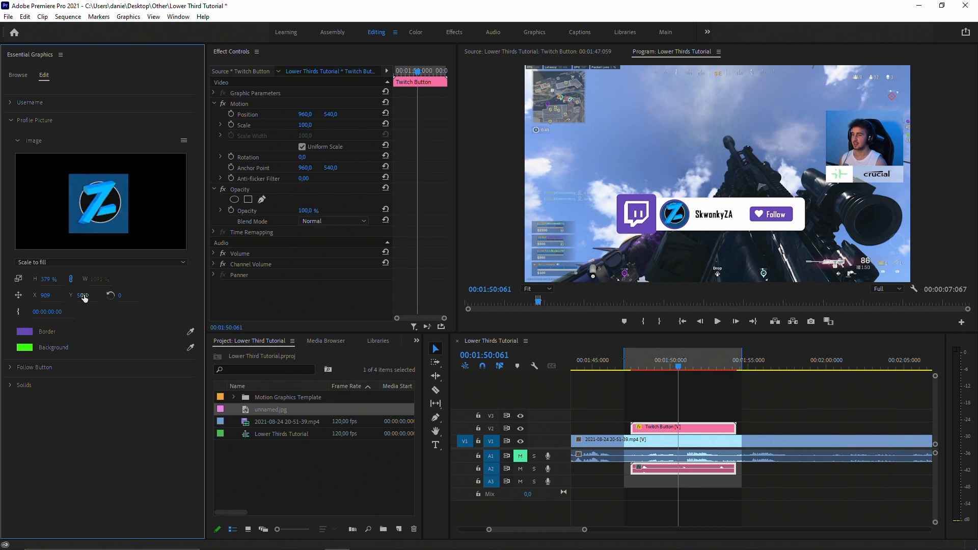
pyautogui.moveTo(82, 295); pyautogui.dragTo(85, 296)
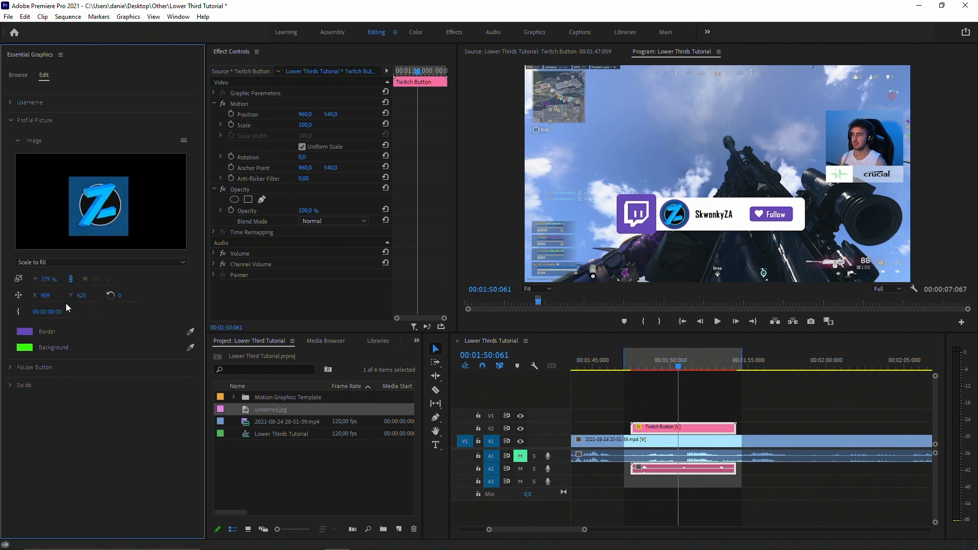
# Change the profile picture's background colour to one sampled from the new picture in the program preview.
pyautogui.click(25, 349)
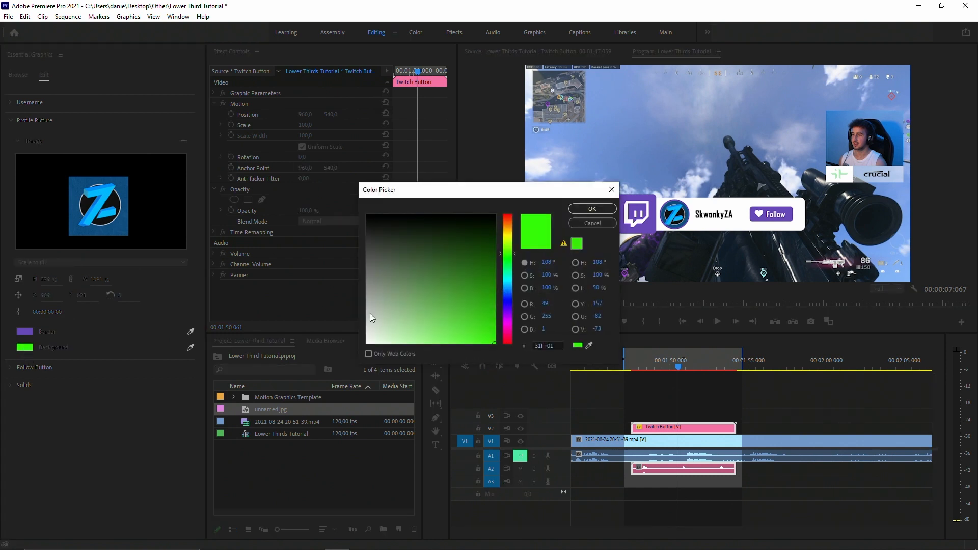
pyautogui.click(508, 301)
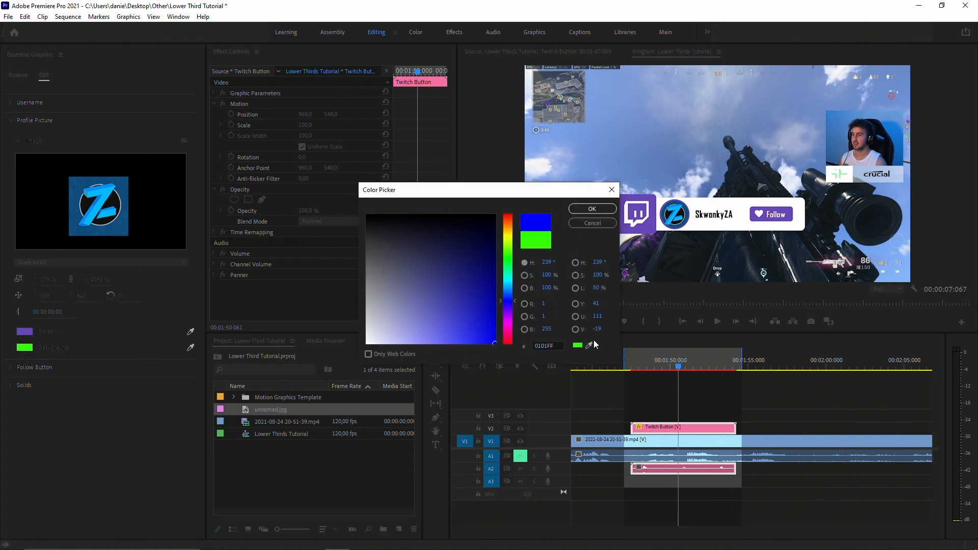
pyautogui.click(591, 343)
pyautogui.click(689, 209)
pyautogui.click(577, 209)
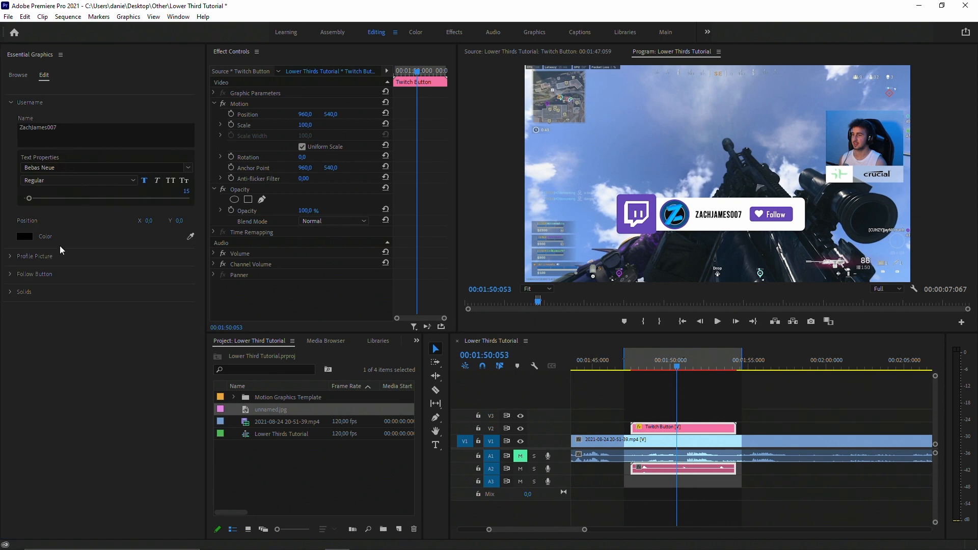
# Set the Follow button text to Bebas Neue at X 1029.9, Y 713.2, move its heart to X 840.2, and play back the animation.
pyautogui.click(10, 274)
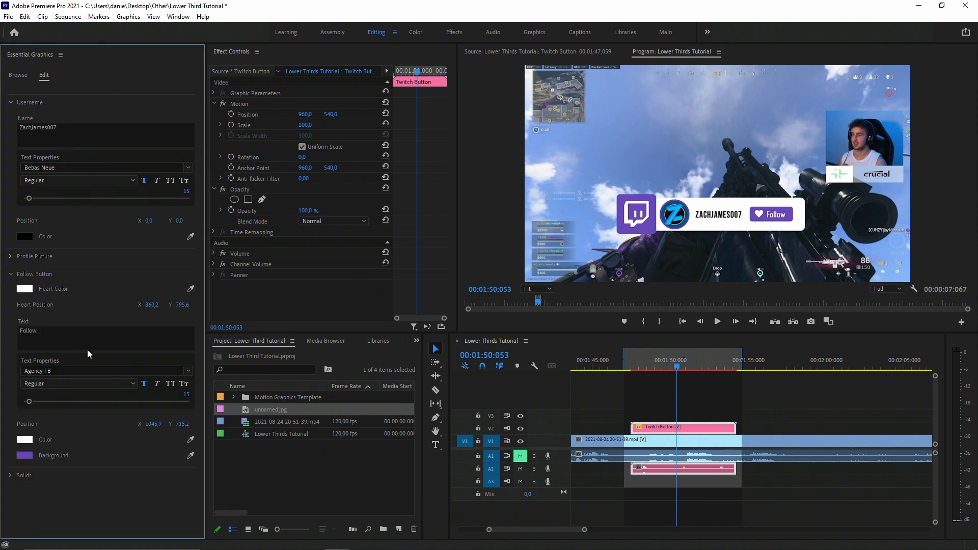
pyautogui.click(190, 371)
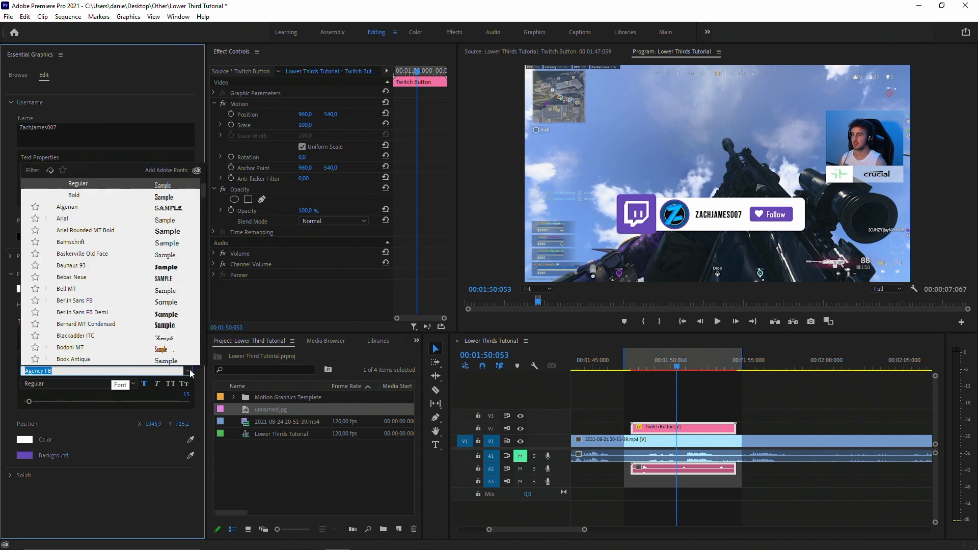
pyautogui.click(88, 277)
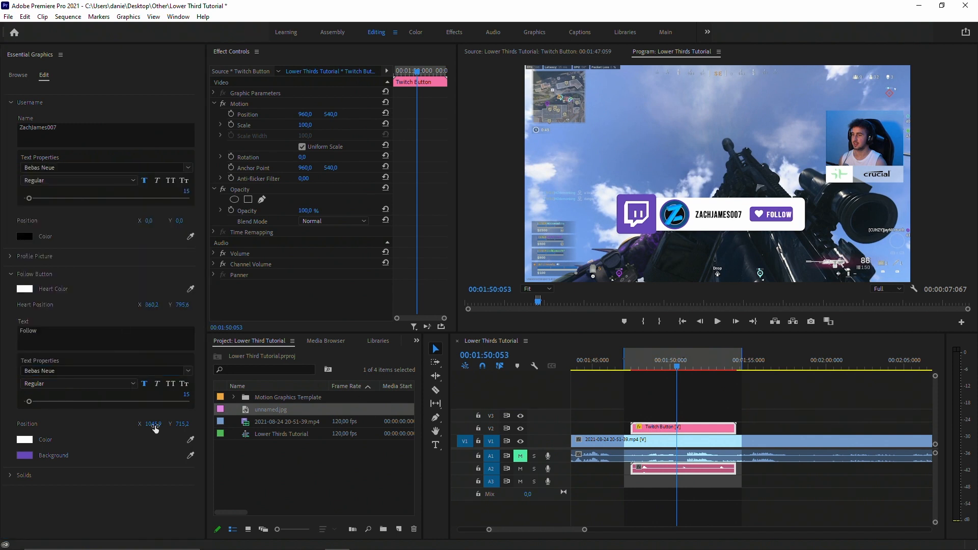
pyautogui.moveTo(156, 428); pyautogui.dragTo(181, 424)
pyautogui.moveTo(152, 305); pyautogui.dragTo(149, 305)
pyautogui.click(653, 389)
pyautogui.press('space')
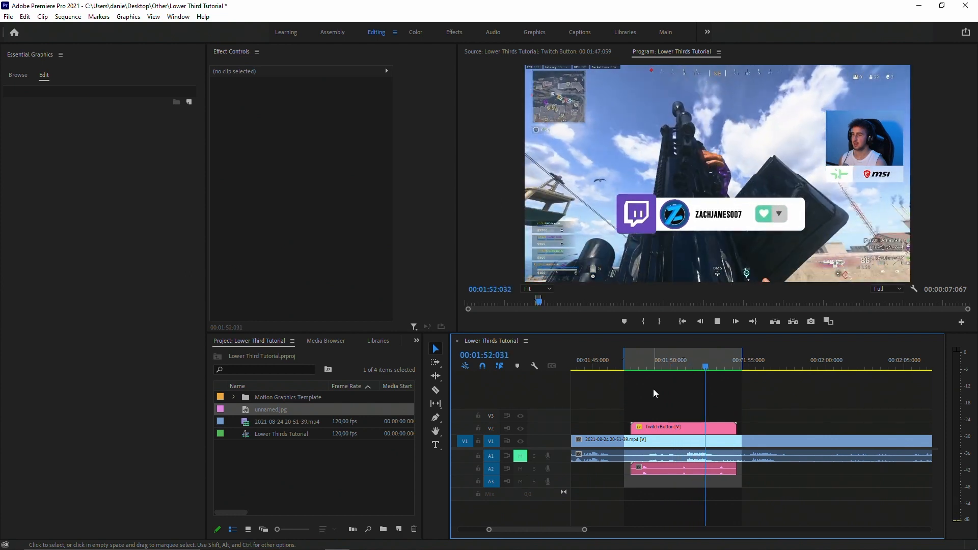
# Change the Twitch Button's Follow button background to a dark blue sampled from the profile picture.
pyautogui.click(682, 428)
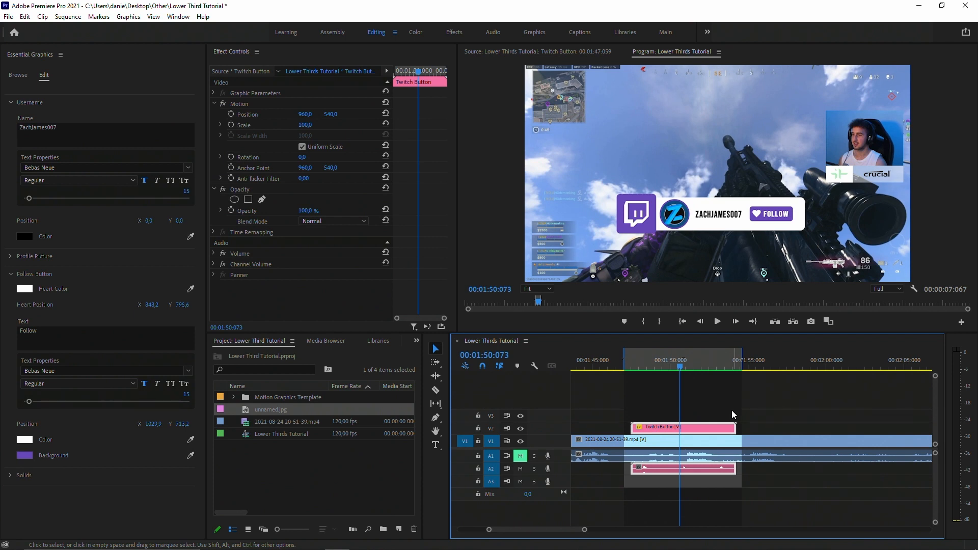
pyautogui.click(26, 455)
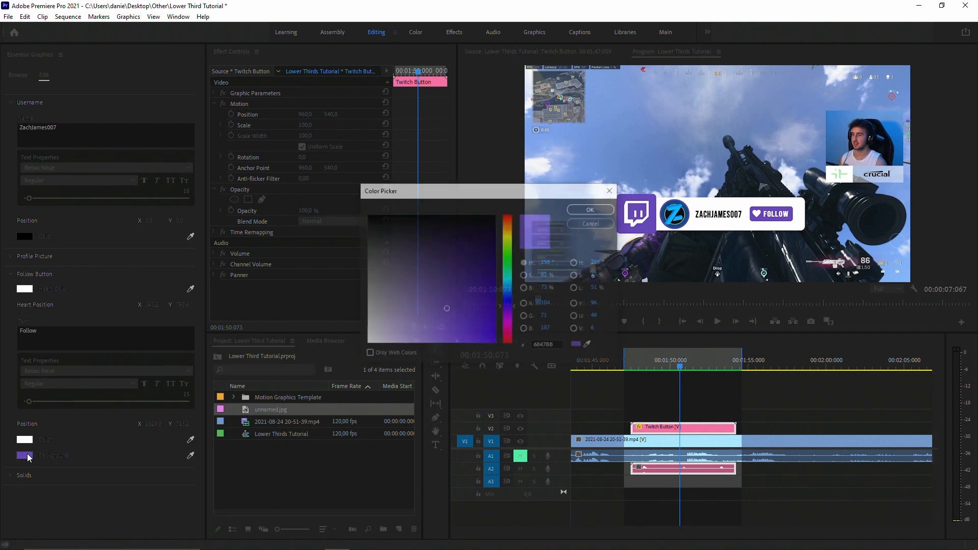
pyautogui.click(590, 346)
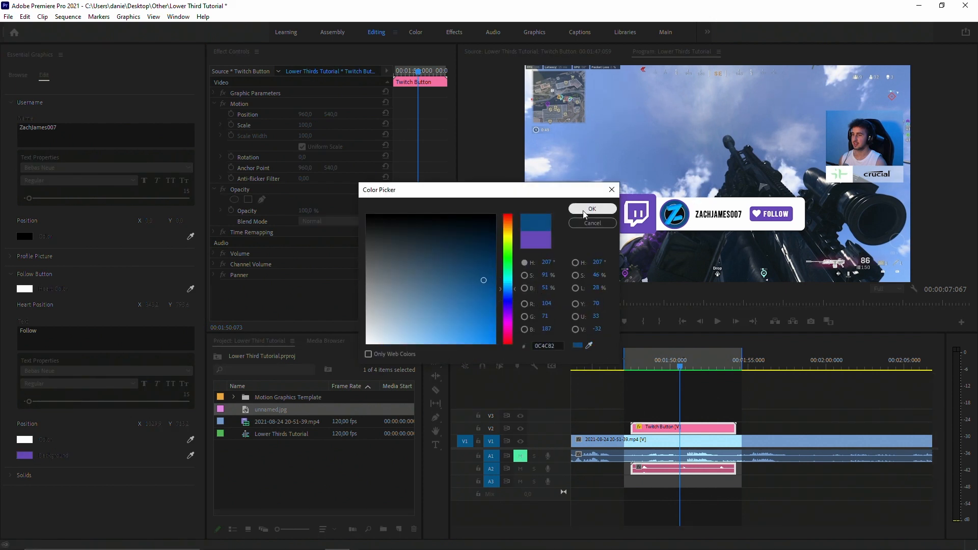
pyautogui.click(583, 208)
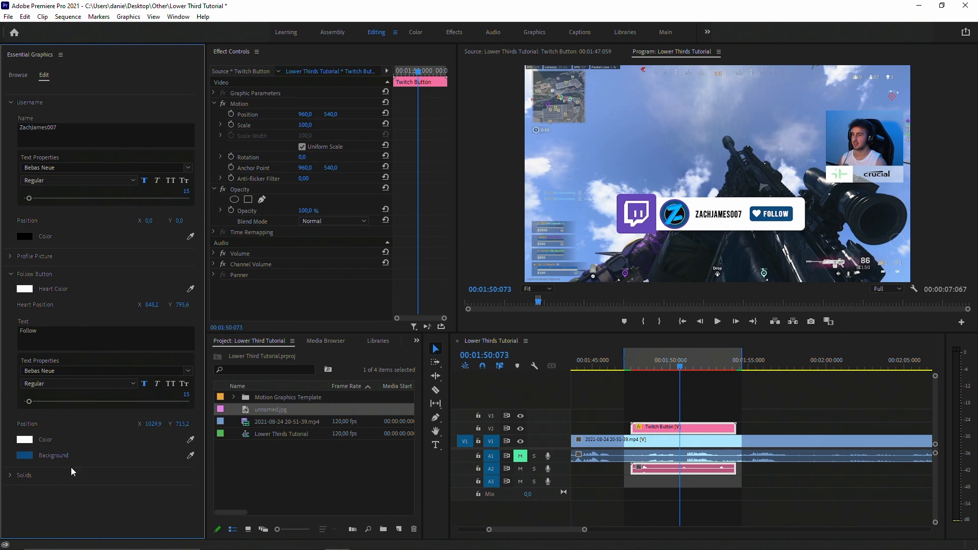
# Match the Twitch Background solid to the Follow button's dark blue background colour.
pyautogui.click(11, 476)
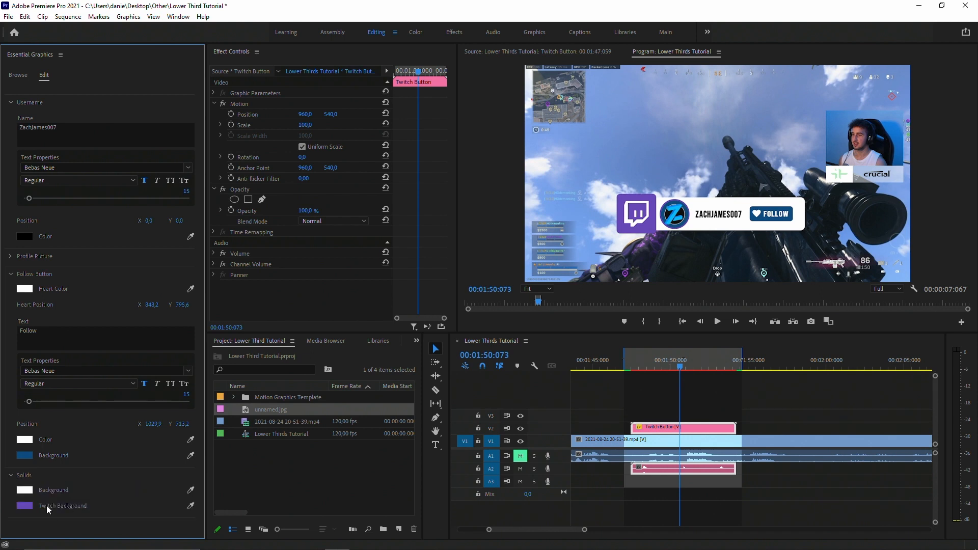
pyautogui.click(190, 506)
pyautogui.click(25, 456)
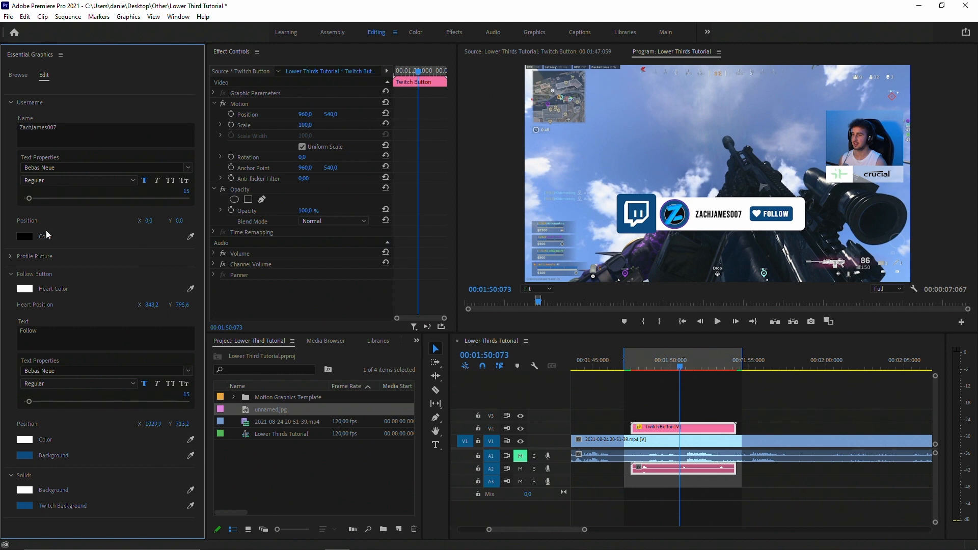
pyautogui.click(12, 256)
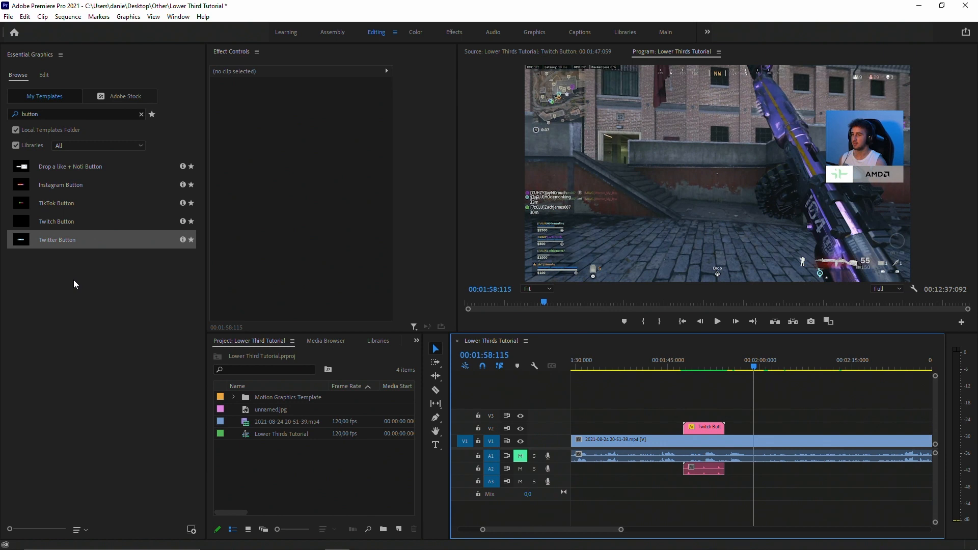
# Place the Twitter Button template on V2 after the Twitch Button clip, around 00:01:58:115, and select it.
pyautogui.moveTo(47, 245); pyautogui.dragTo(773, 415)
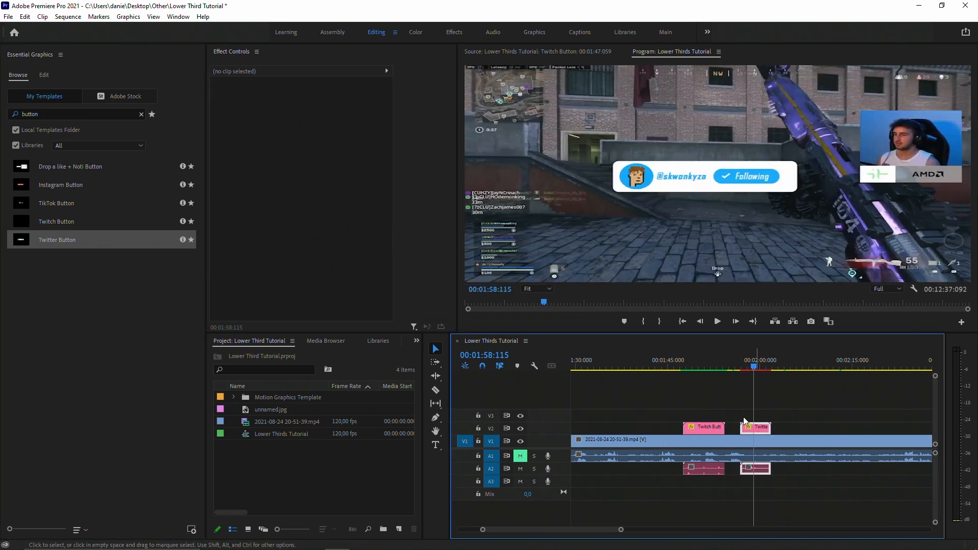
pyautogui.click(747, 427)
pyautogui.click(10, 104)
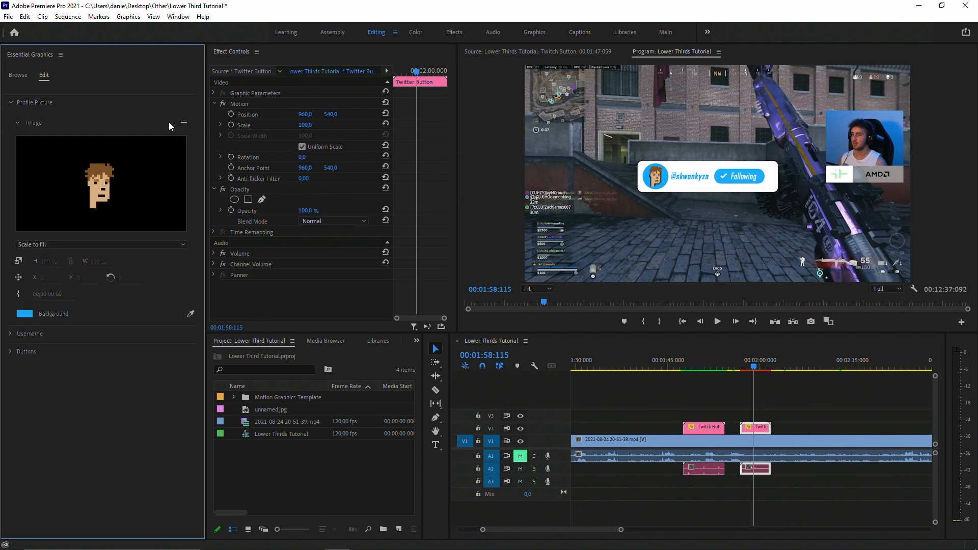
pyautogui.click(172, 128)
pyautogui.click(205, 132)
pyautogui.click(173, 104)
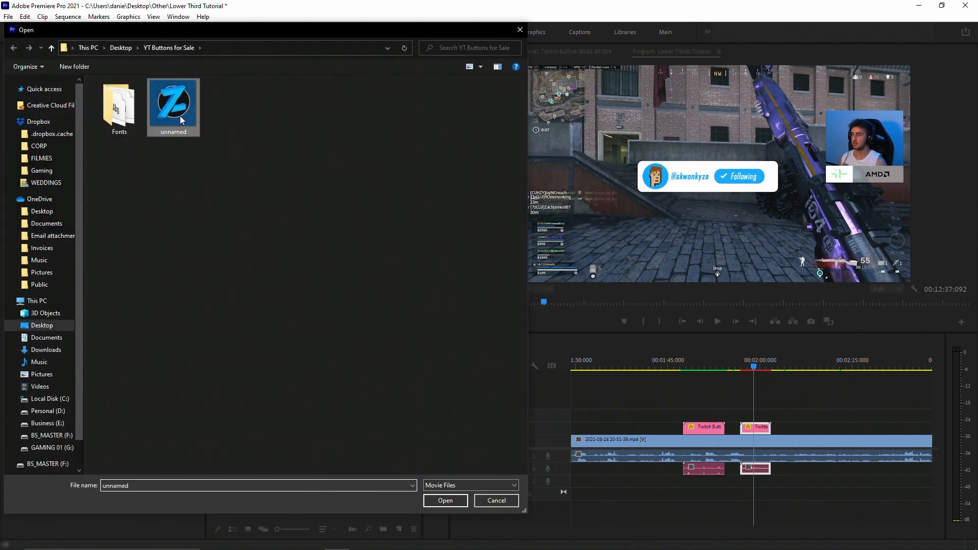
pyautogui.click(445, 499)
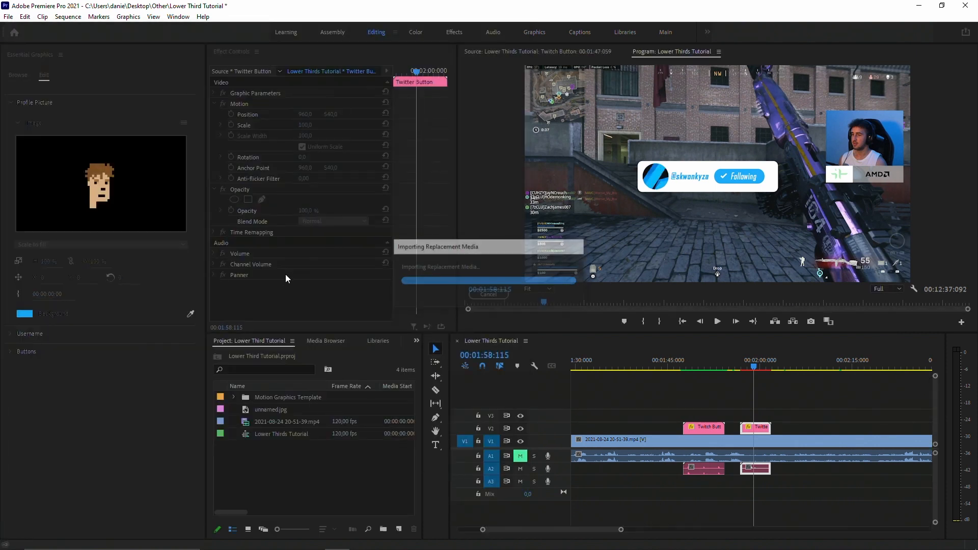
pyautogui.moveTo(62, 263); pyautogui.dragTo(33, 265)
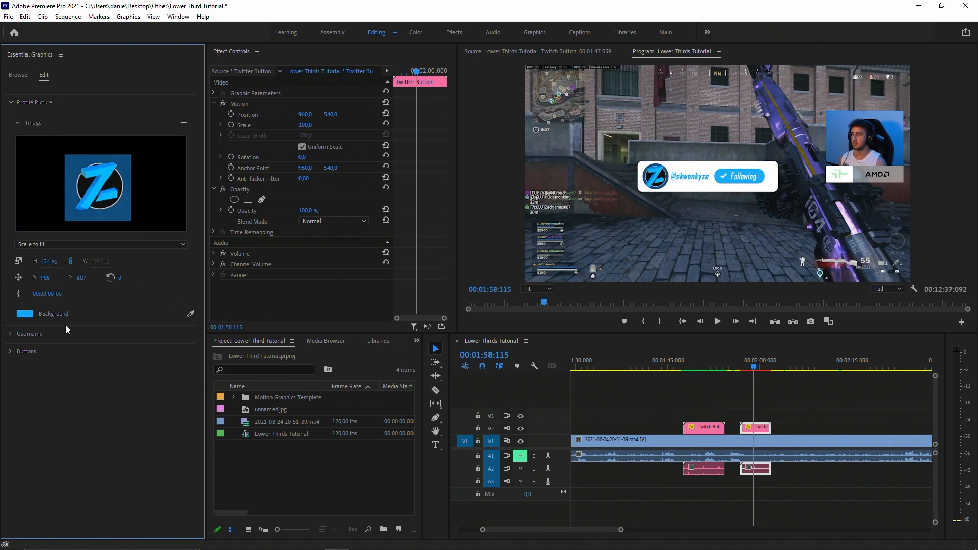
pyautogui.click(190, 313)
pyautogui.click(24, 314)
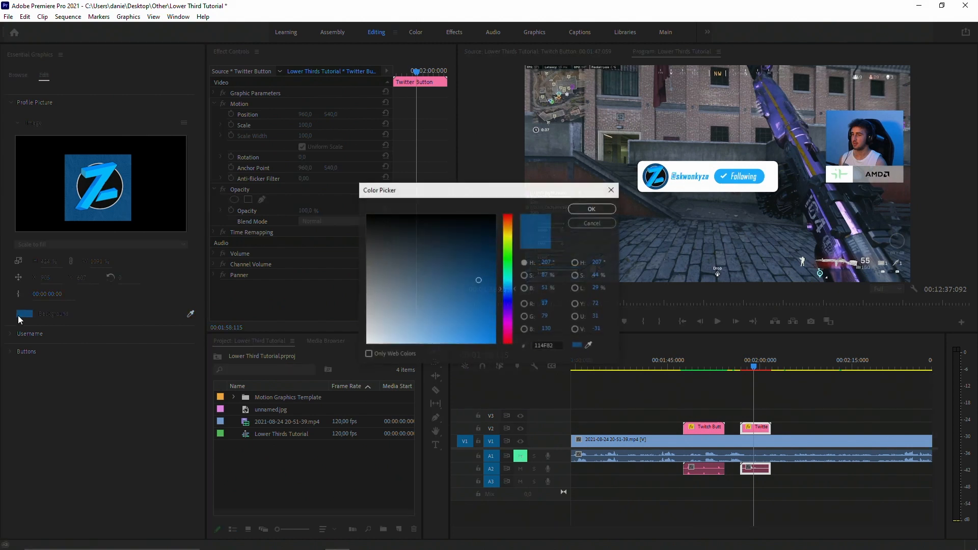
pyautogui.moveTo(509, 267); pyautogui.dragTo(519, 203)
pyautogui.click(592, 209)
pyautogui.moveTo(742, 362); pyautogui.dragTo(749, 366)
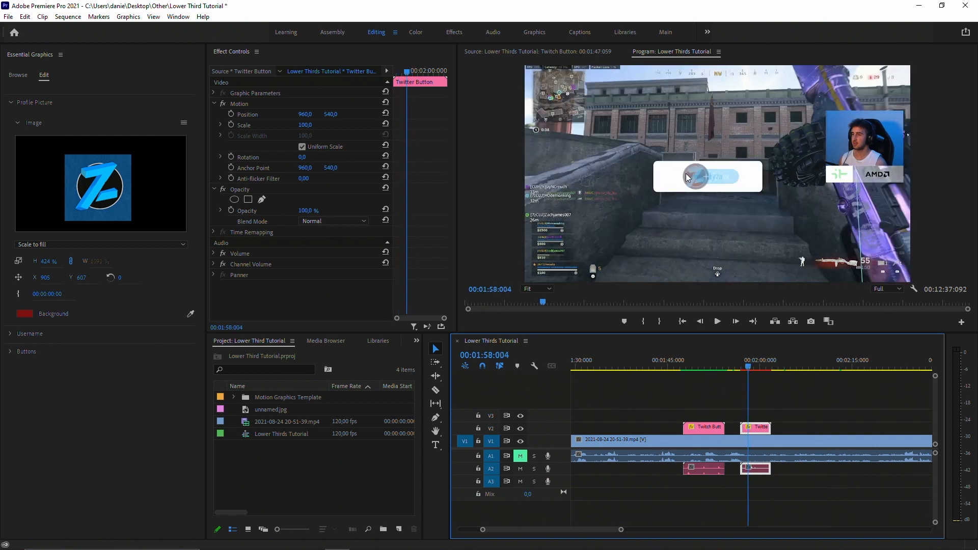
pyautogui.click(192, 313)
pyautogui.click(125, 212)
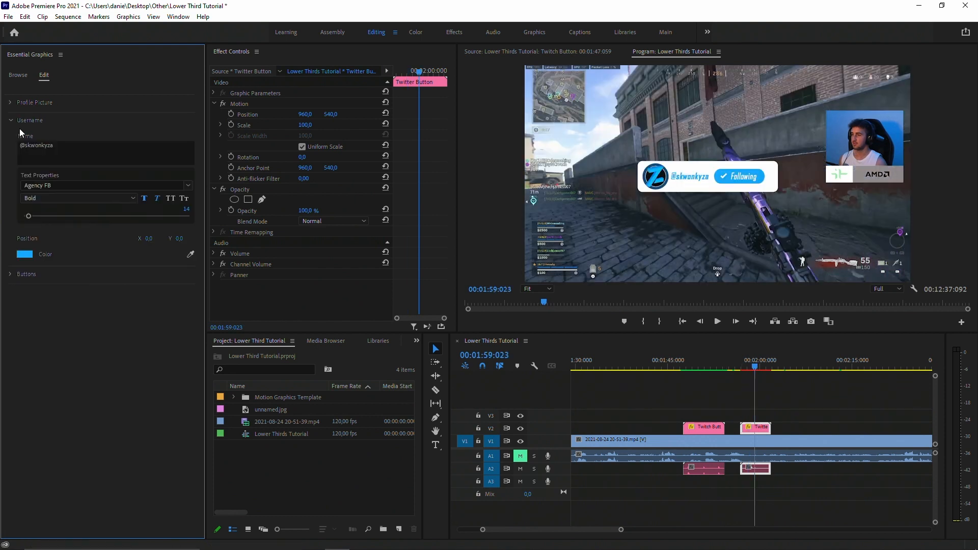
# Replace the Twitter Button's username text with the creator's handle, starting with the @ sign.
pyautogui.click(66, 146)
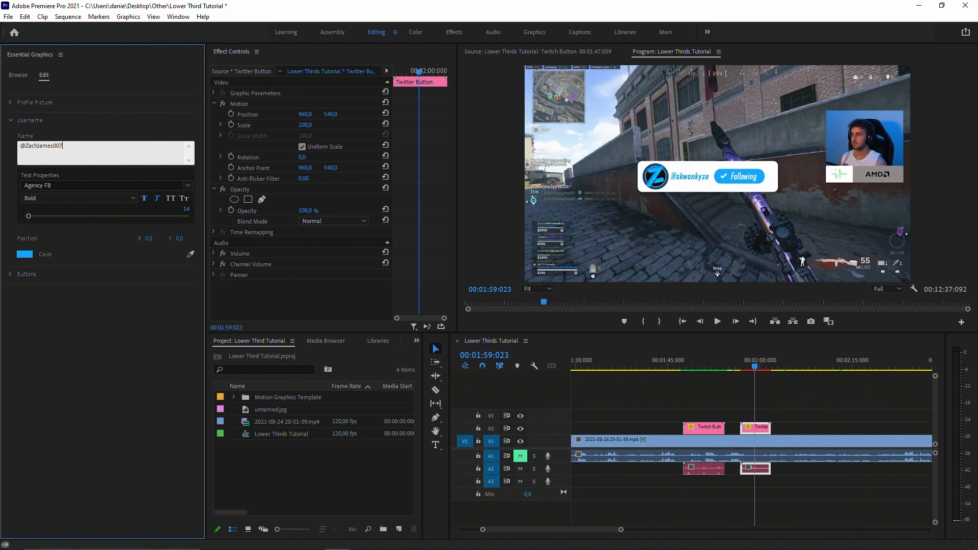
pyautogui.click(102, 128)
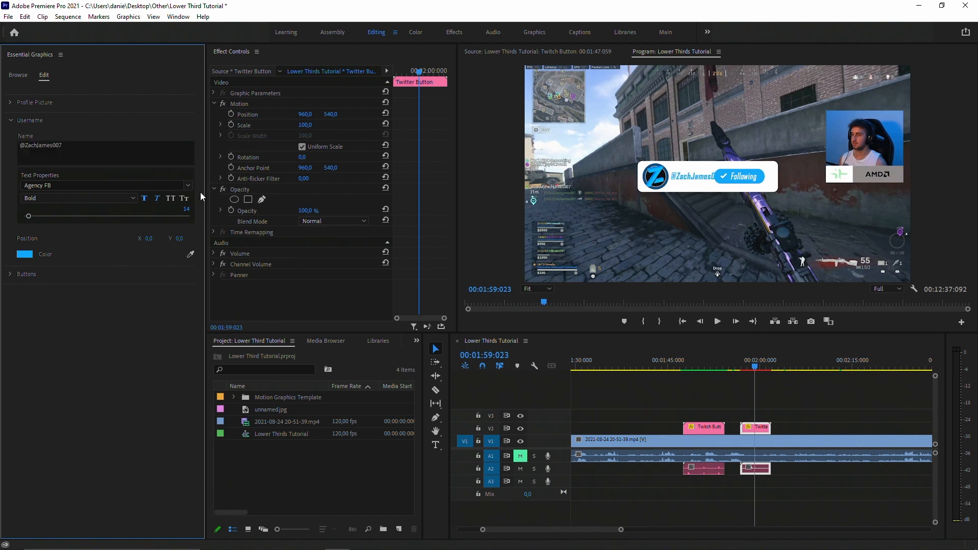
# Format the Twitter username as non-italic Bebas Neue at size 12, coloured dark blue sampled from the profile picture.
pyautogui.click(189, 186)
pyautogui.click(79, 295)
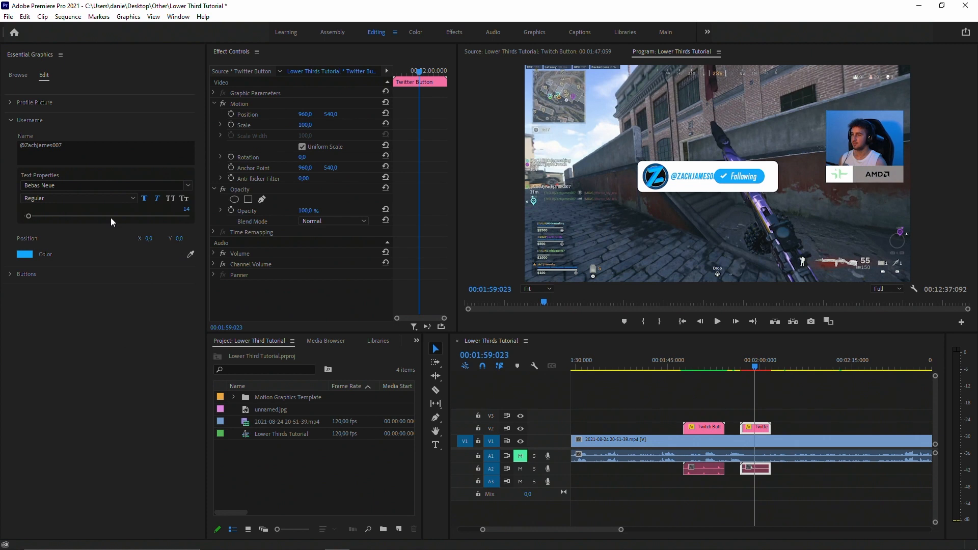
pyautogui.click(157, 199)
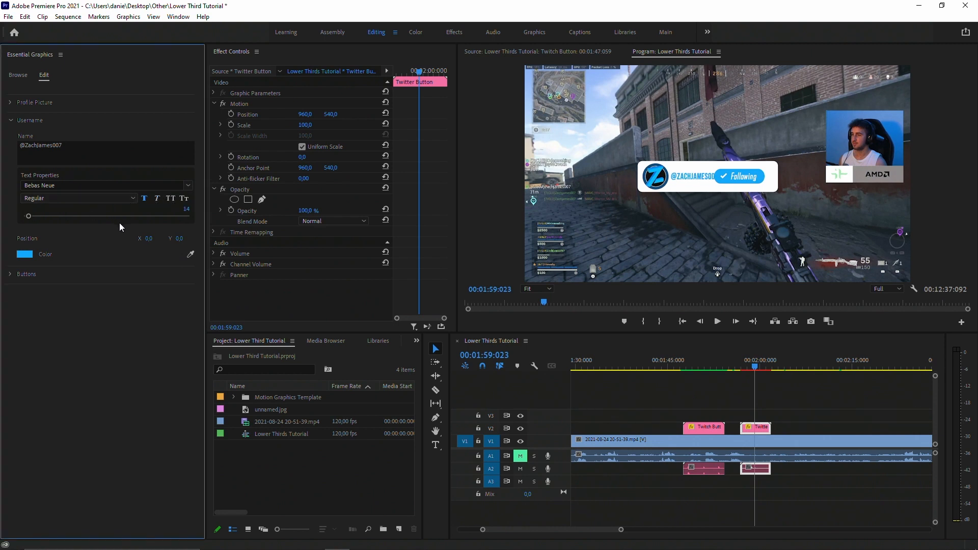
pyautogui.moveTo(186, 208)
pyautogui.mouseDown()
pyautogui.moveTo(197, 209)
pyautogui.moveTo(185, 209)
pyautogui.mouseUp()
pyautogui.click(190, 254)
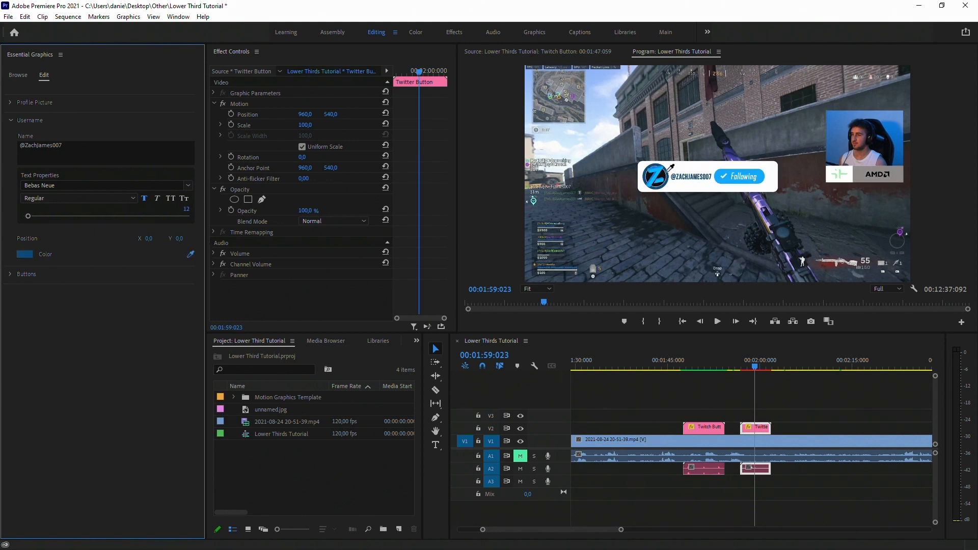
# Set the Twitter Follow button text to Bebas Neue at X 1036.9 and move its plus sign to X 38.1.
pyautogui.click(10, 274)
pyautogui.click(750, 365)
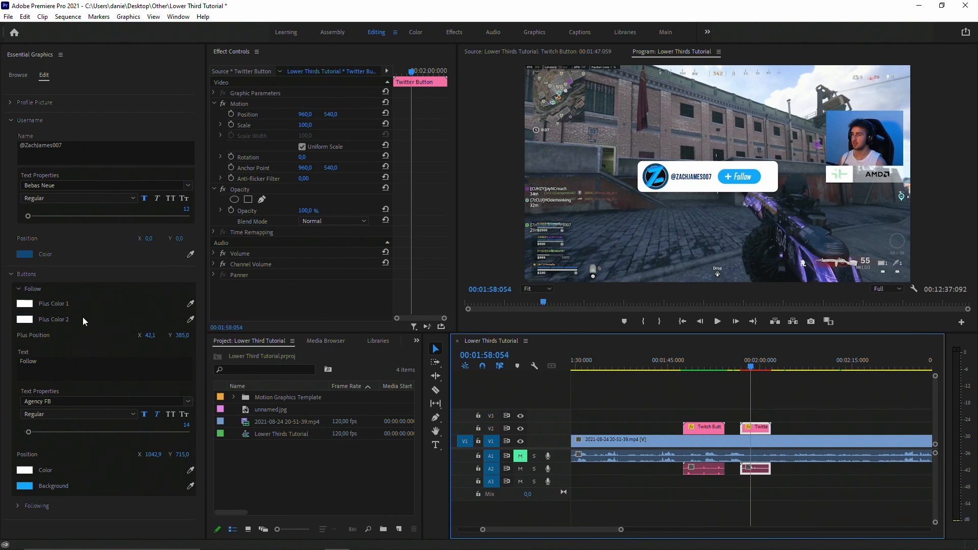
pyautogui.click(189, 402)
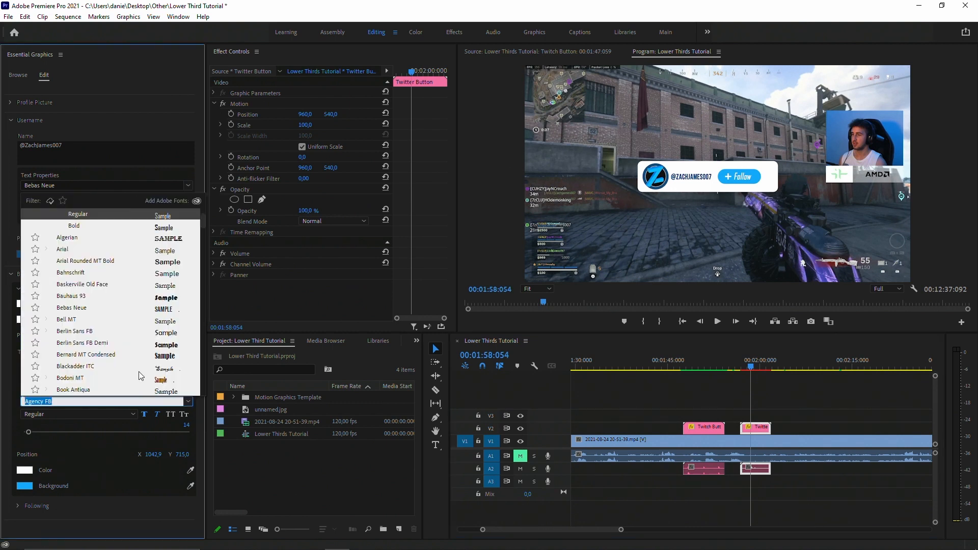
pyautogui.click(85, 309)
pyautogui.moveTo(153, 455)
pyautogui.mouseDown()
pyautogui.moveTo(118, 455)
pyautogui.moveTo(150, 455)
pyautogui.mouseUp()
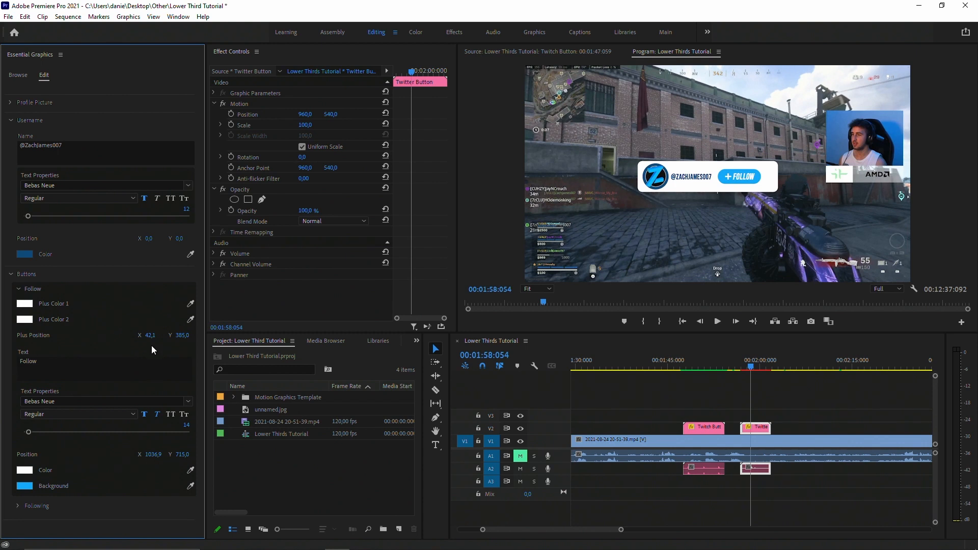
pyautogui.moveTo(149, 335); pyautogui.dragTo(104, 335)
pyautogui.click(19, 289)
# Set the Following button text to non-italic Bebas Neue at X 1018 and move its tick to X 916.
pyautogui.click(18, 307)
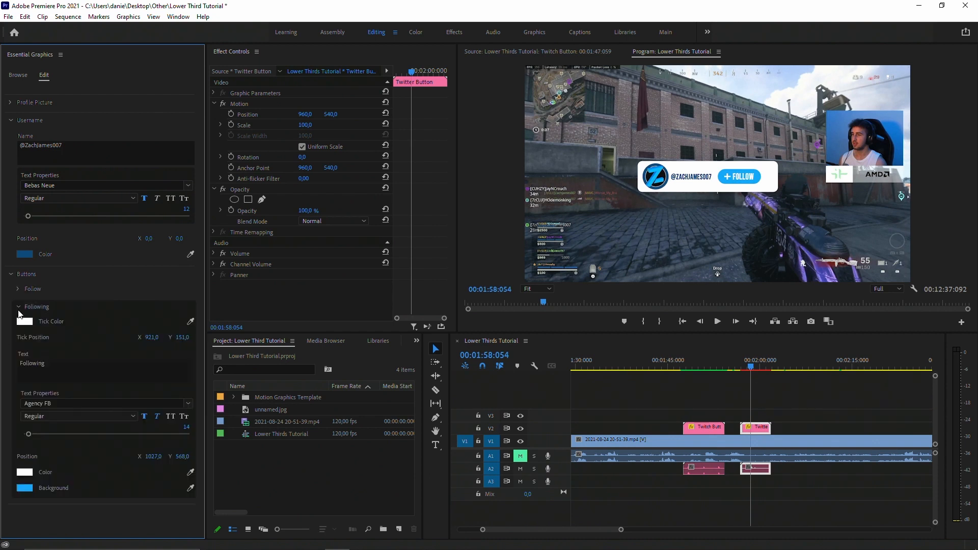
pyautogui.moveTo(751, 367); pyautogui.dragTo(757, 366)
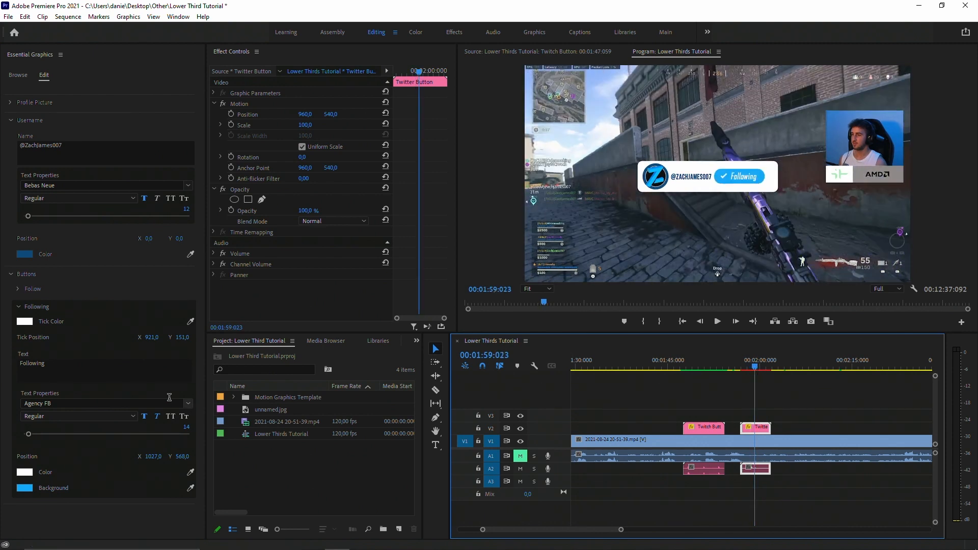
pyautogui.click(188, 403)
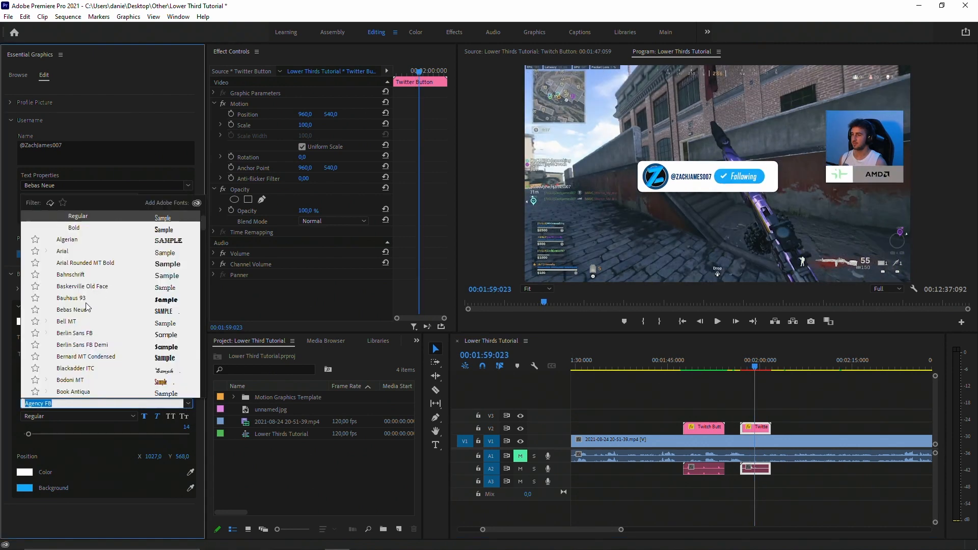
pyautogui.click(155, 401)
pyautogui.click(158, 418)
pyautogui.moveTo(153, 456); pyautogui.dragTo(148, 457)
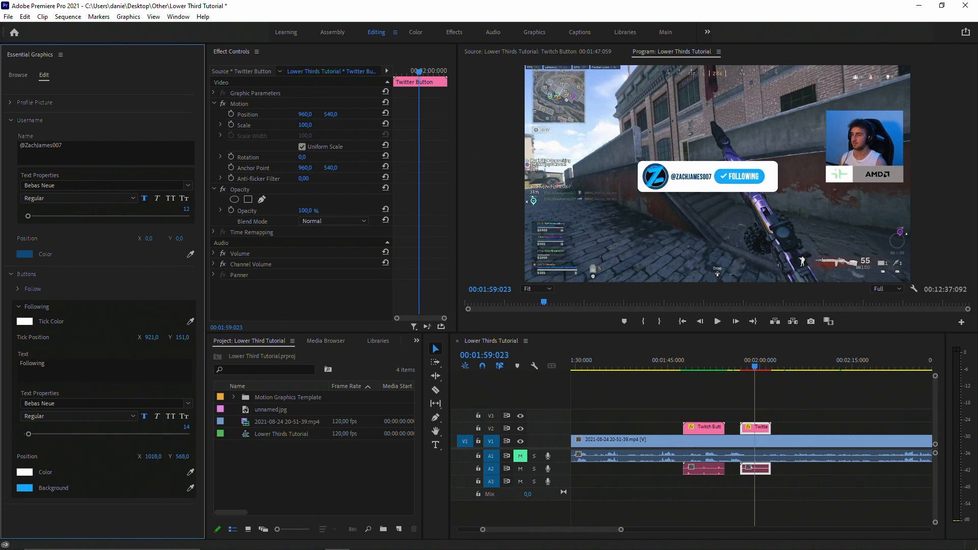
pyautogui.moveTo(153, 337); pyautogui.dragTo(149, 337)
# Match the Following and Follow button backgrounds to the Twitter username's dark blue colour.
pyautogui.click(191, 488)
pyautogui.click(23, 253)
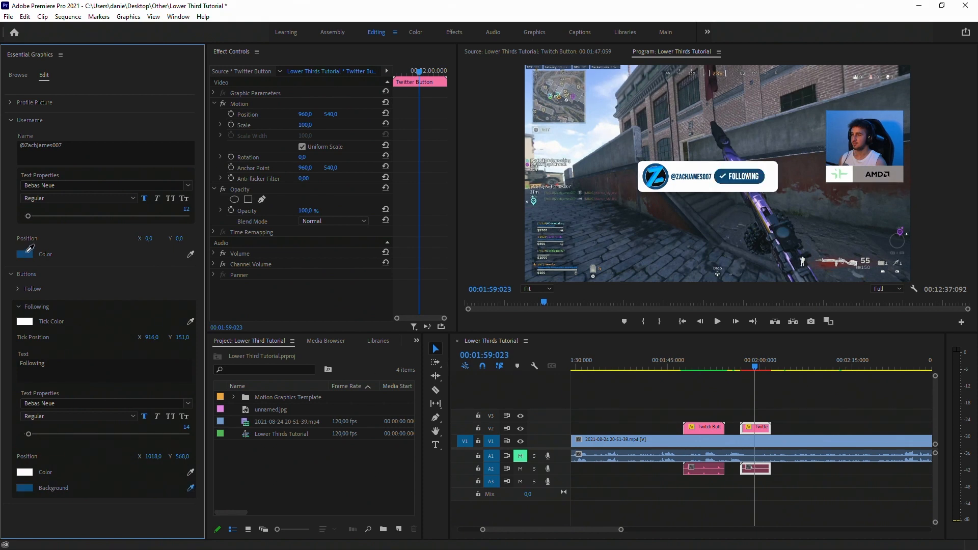
pyautogui.click(19, 307)
pyautogui.click(17, 289)
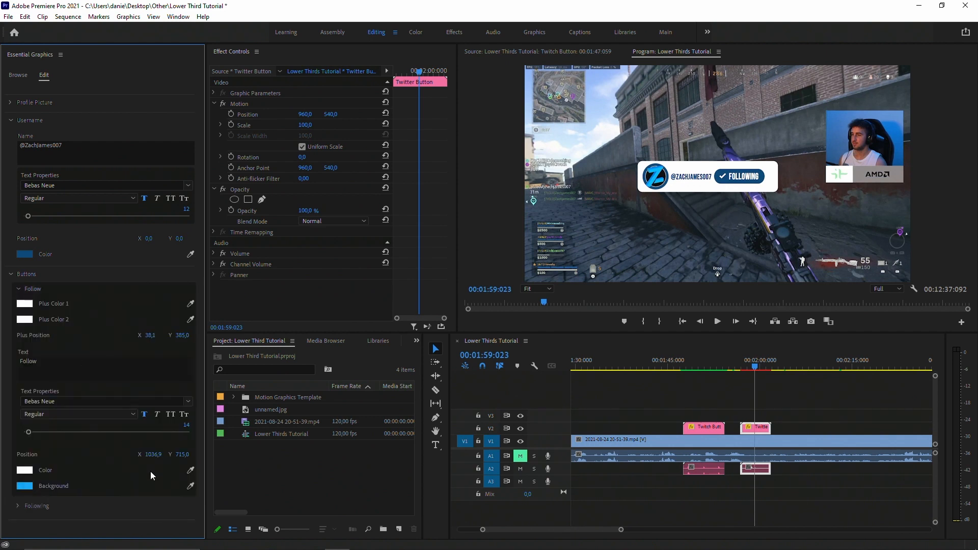
pyautogui.click(190, 486)
pyautogui.click(30, 255)
# Cue the sequence at 00:01:56:015, just before the Twitter Button clip.
pyautogui.click(11, 273)
pyautogui.click(11, 275)
pyautogui.click(18, 289)
pyautogui.click(19, 307)
pyautogui.click(744, 363)
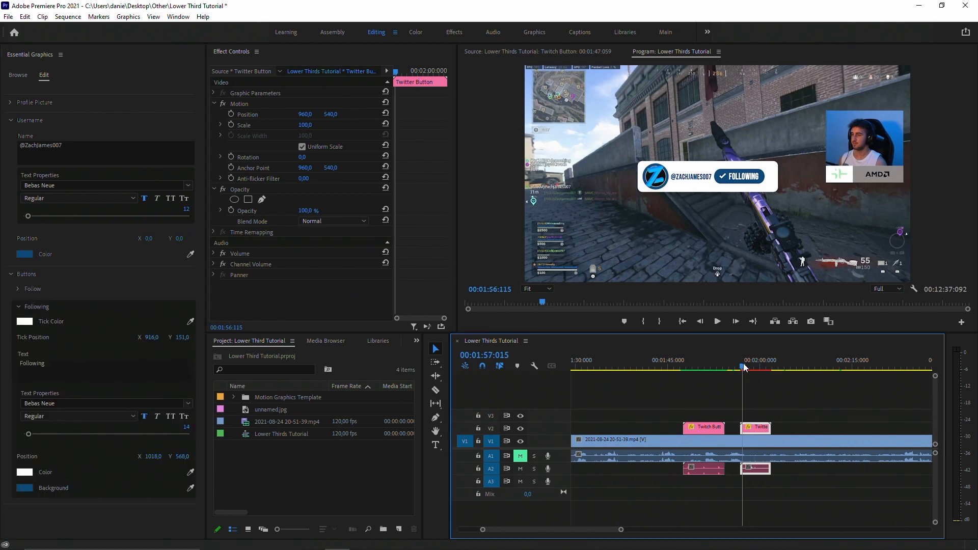
pyautogui.click(736, 363)
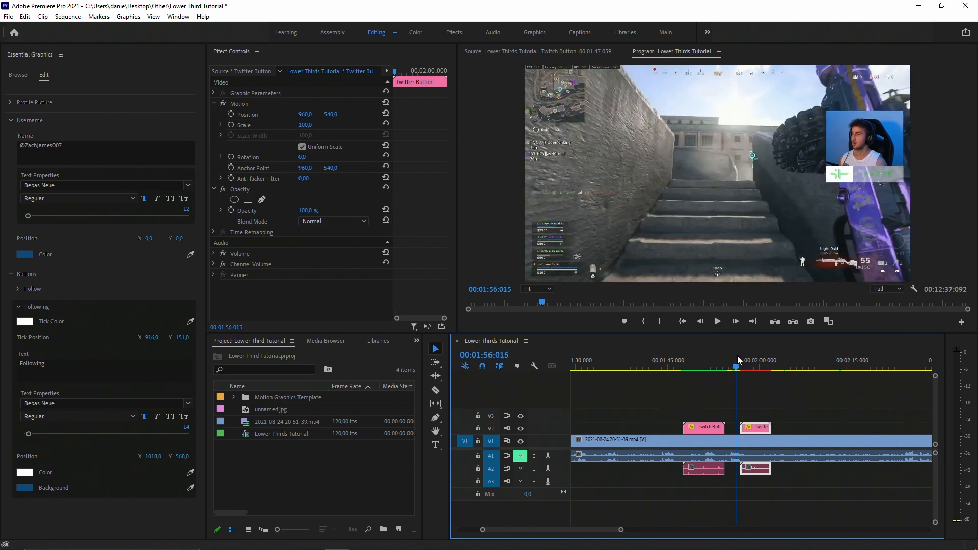
# Mark the Out point at 00:02:02:081, render the section around the Twitter Button clip, play it, and cue 00:01:59:013.
pyautogui.click(777, 364)
pyautogui.press('o')
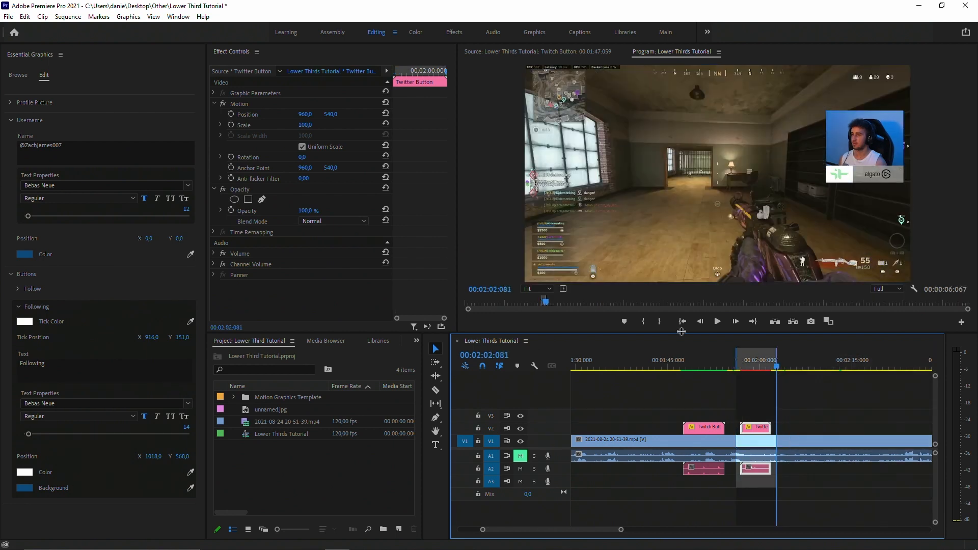
pyautogui.click(66, 18)
pyautogui.click(92, 54)
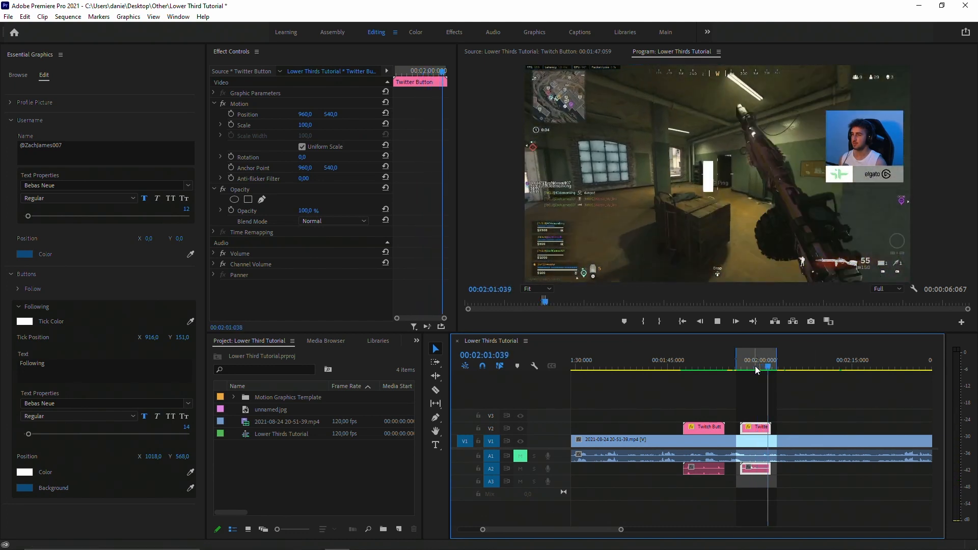
pyautogui.click(756, 365)
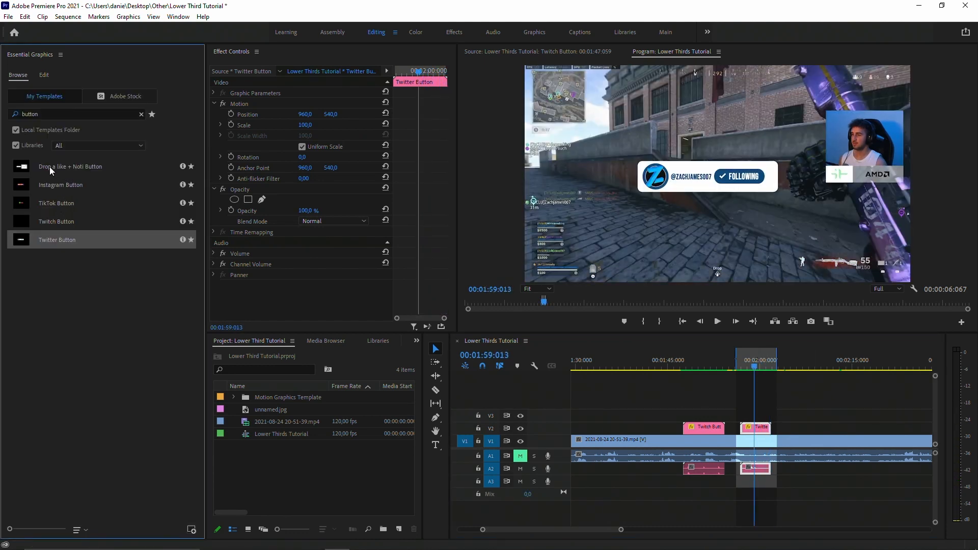
# Place the Drop a like + Noti Button template on V2 after the Twitter Button clip and play it through.
pyautogui.moveTo(50, 166); pyautogui.dragTo(818, 436)
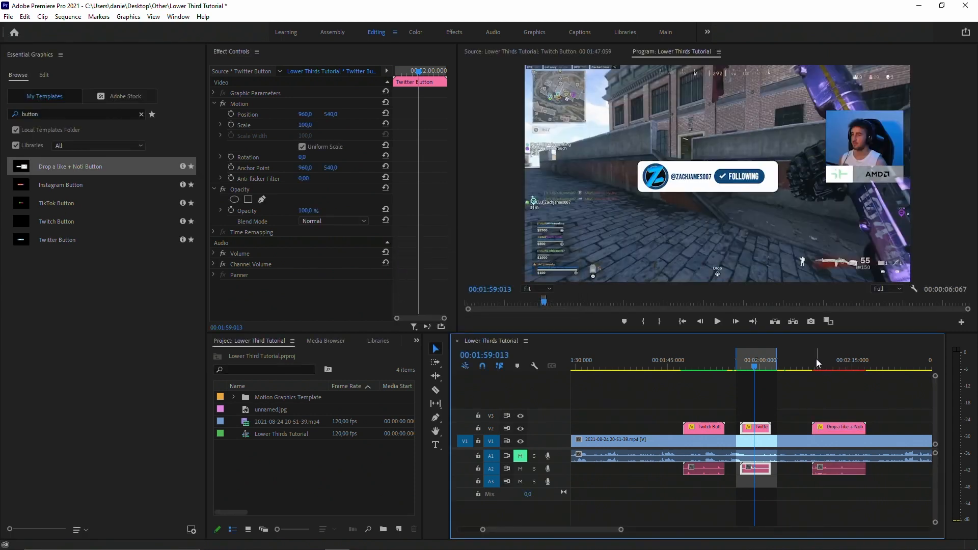
pyautogui.scroll(-2, 795, 364)
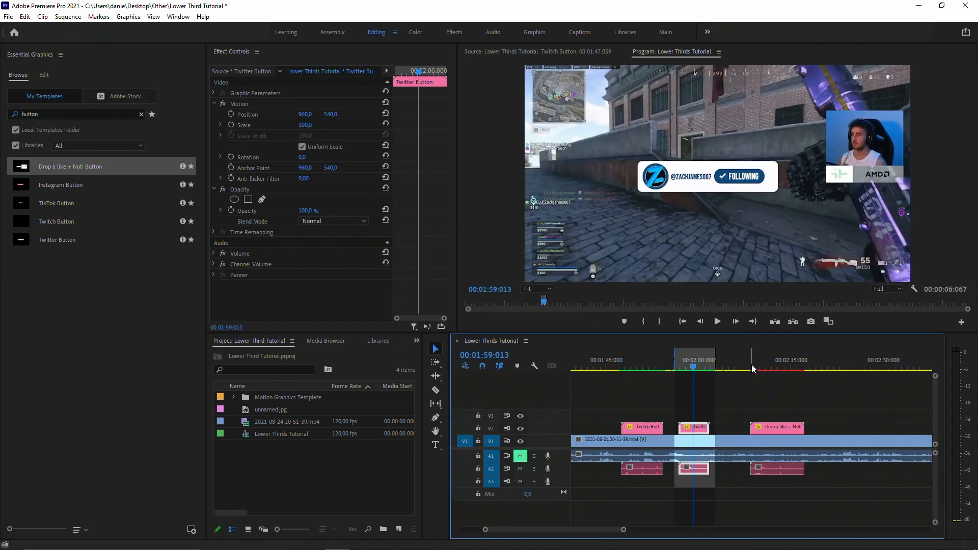
pyautogui.click(750, 364)
pyautogui.press('space')
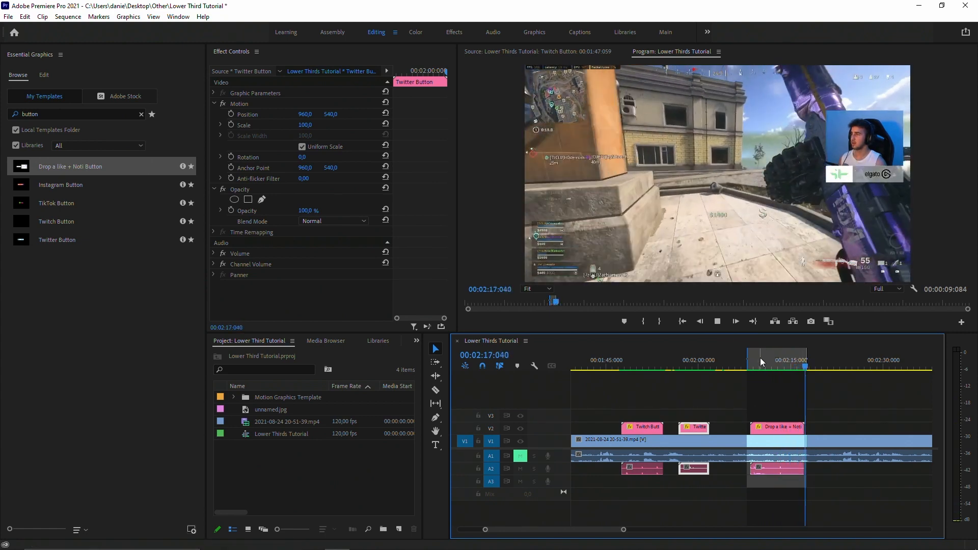
# Change the Drop a like! text of the new clip to "Drop a comment!" at size 24.
pyautogui.click(759, 362)
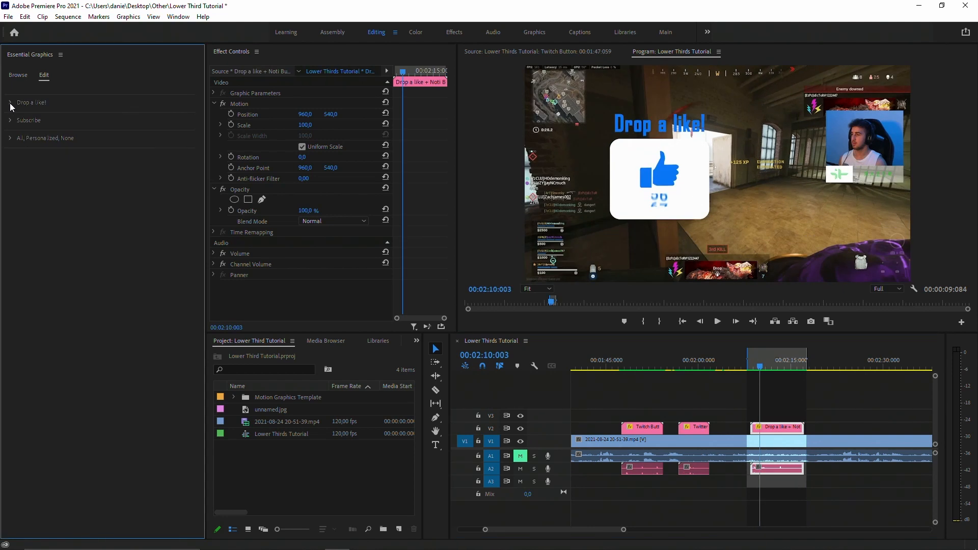
pyautogui.click(10, 103)
pyautogui.tripleClick(60, 127)
pyautogui.write('Drop a comment!')
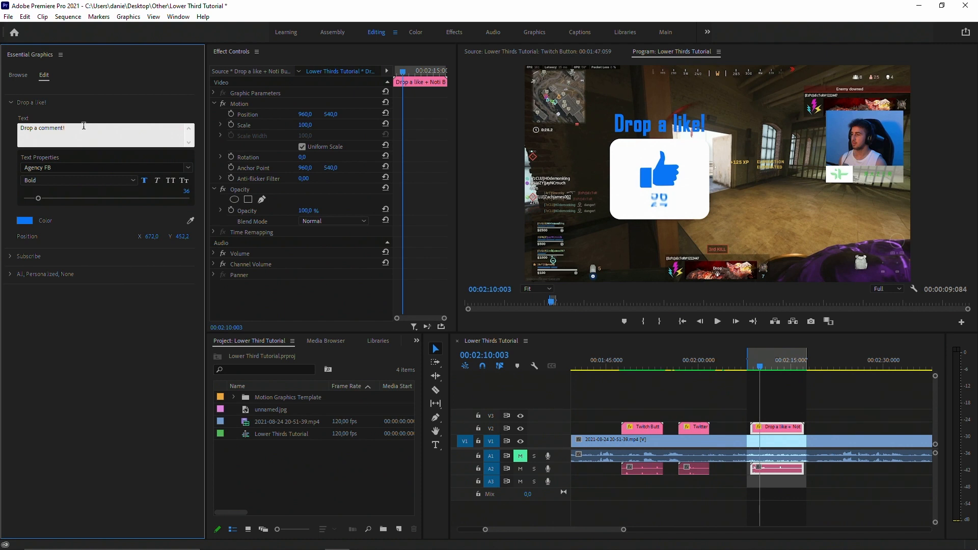
pyautogui.click(94, 120)
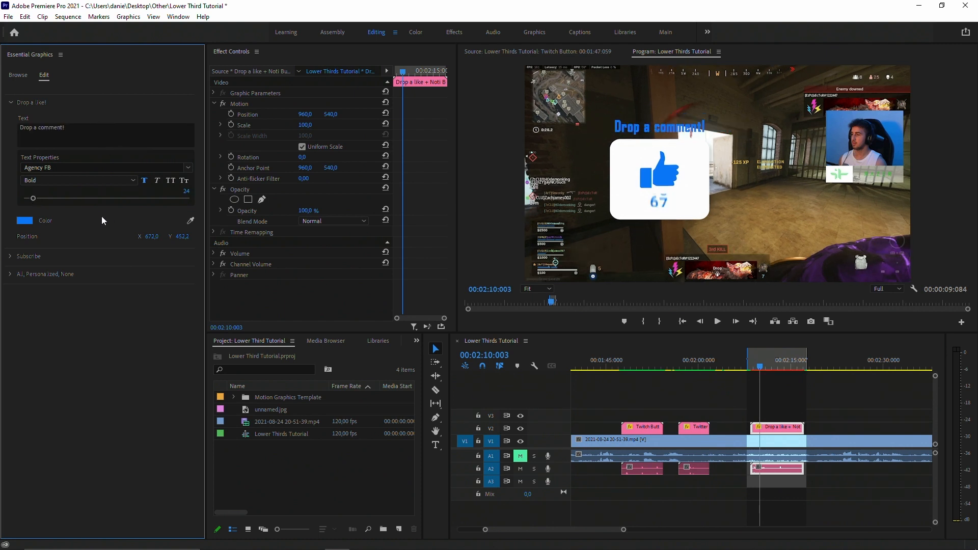
# Move the "Drop a comment!" text to X 662, turn on all caps, and cue the sequence at 00:02:09:054.
pyautogui.moveTo(152, 236); pyautogui.dragTo(195, 231)
pyautogui.click(752, 368)
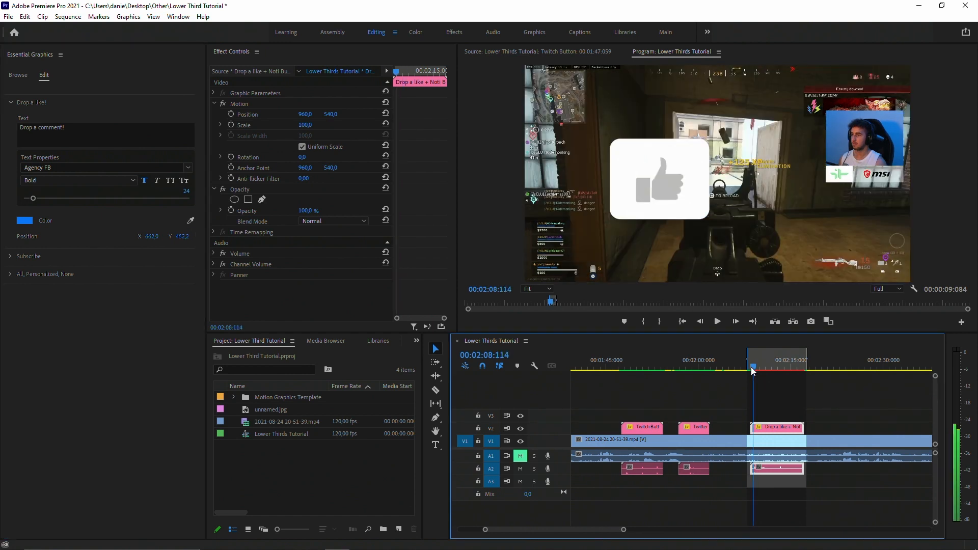
pyautogui.moveTo(752, 368); pyautogui.dragTo(756, 367)
# Try white as the colour of the "Drop a comment!" text.
pyautogui.click(30, 220)
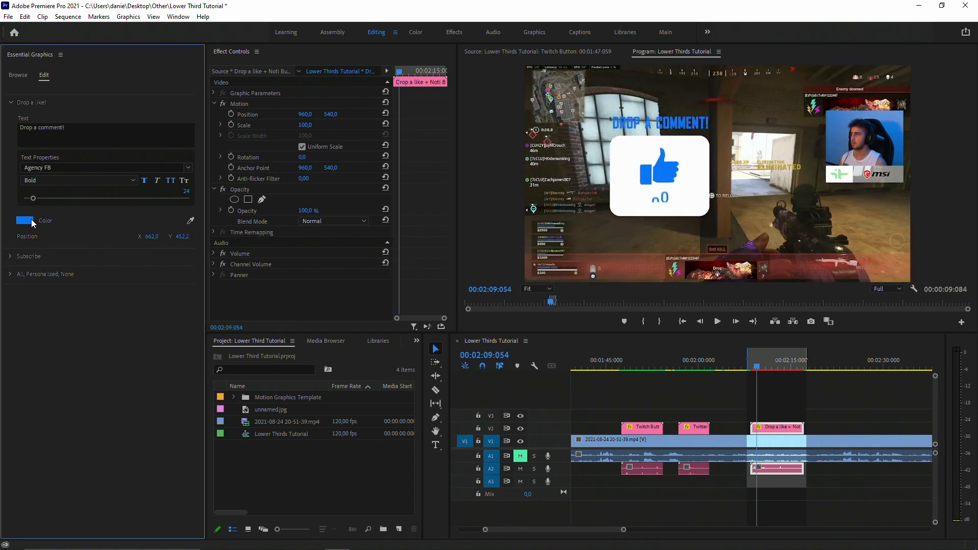
pyautogui.moveTo(430, 292); pyautogui.dragTo(377, 329)
pyautogui.click(592, 209)
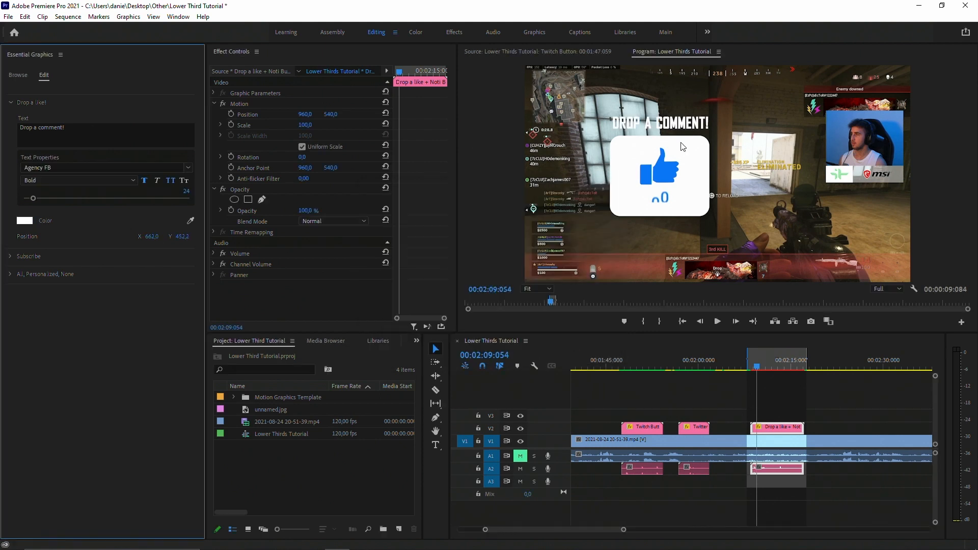
# Match the "Drop a comment!" text colour to the blue thumbs-up icon by sampling it from the preview.
pyautogui.click(190, 221)
pyautogui.click(661, 177)
# Cue the Subscribe button at 00:02:12:101 and set its text to Arial at X -20.3, Y -41.2.
pyautogui.moveTo(771, 374); pyautogui.dragTo(778, 374)
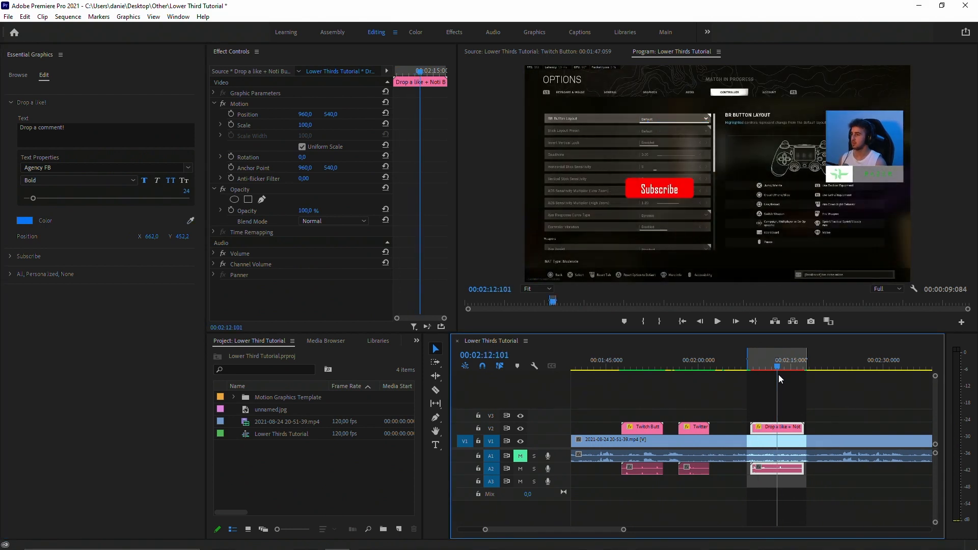
pyautogui.click(29, 255)
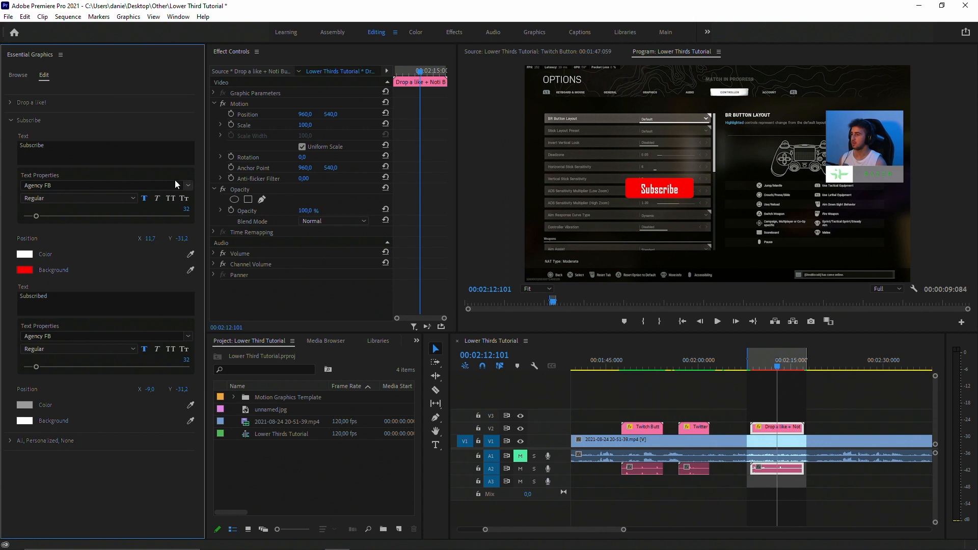
pyautogui.click(187, 185)
pyautogui.click(110, 206)
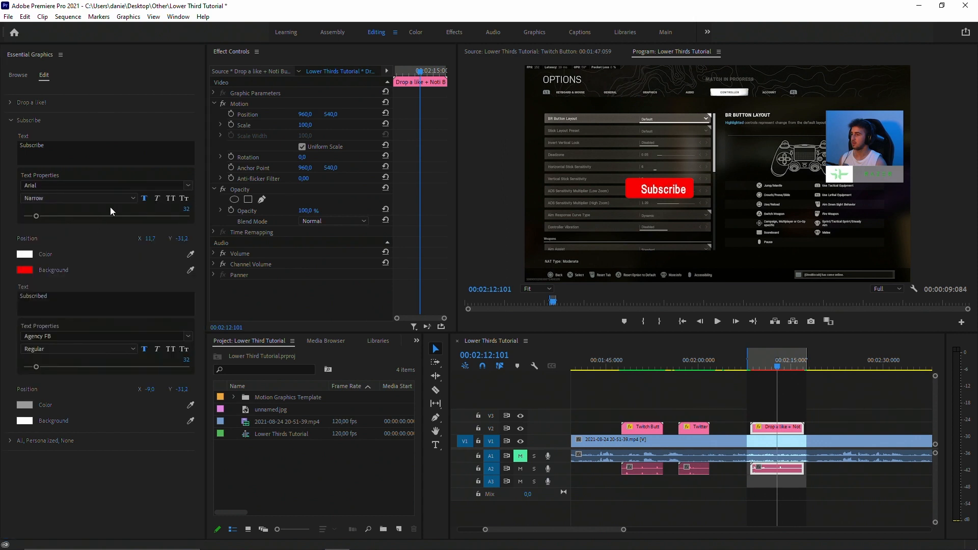
pyautogui.moveTo(152, 240); pyautogui.dragTo(179, 240)
# Cue the Subscribed state at 00:02:13:101, set its text to Arial, and centre the text horizontally in its white box.
pyautogui.click(780, 367)
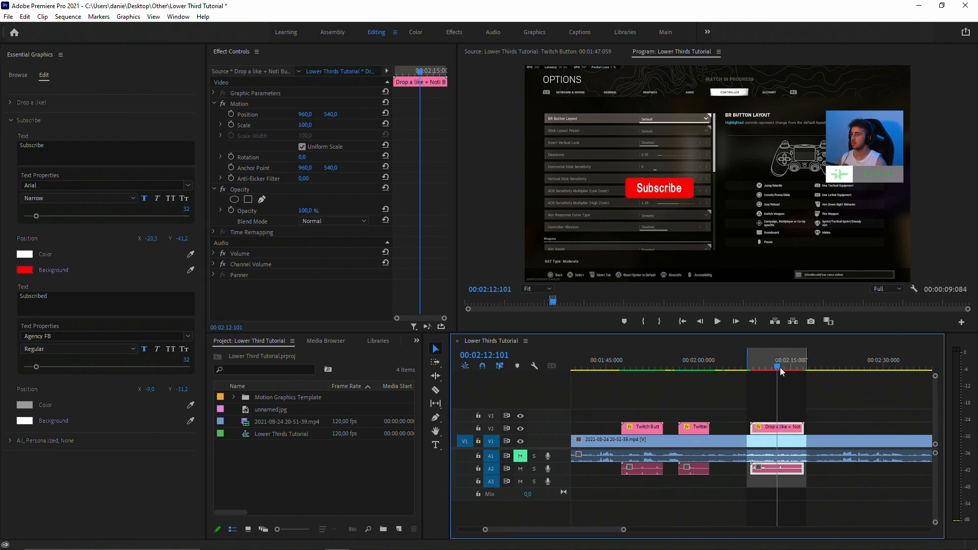
pyautogui.moveTo(782, 368); pyautogui.dragTo(786, 369)
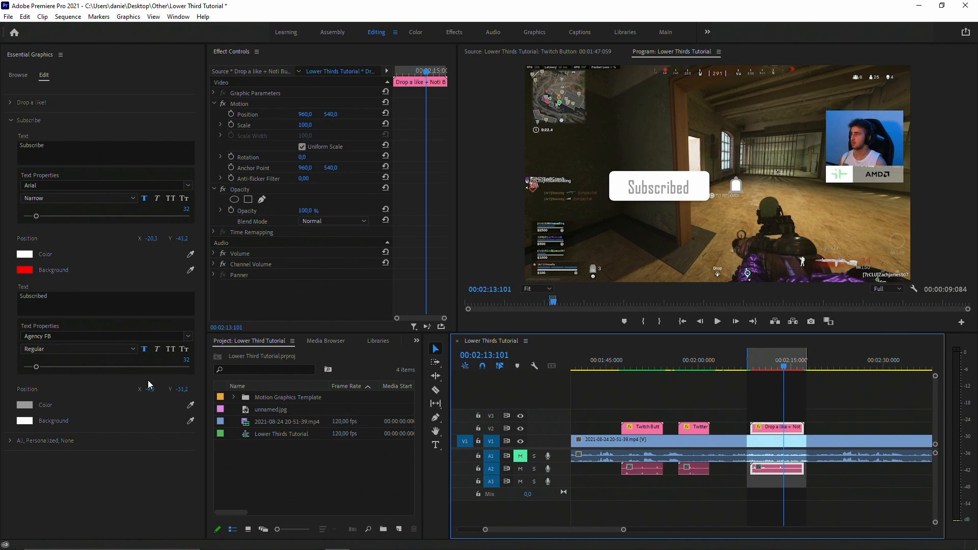
pyautogui.click(188, 336)
pyautogui.click(90, 395)
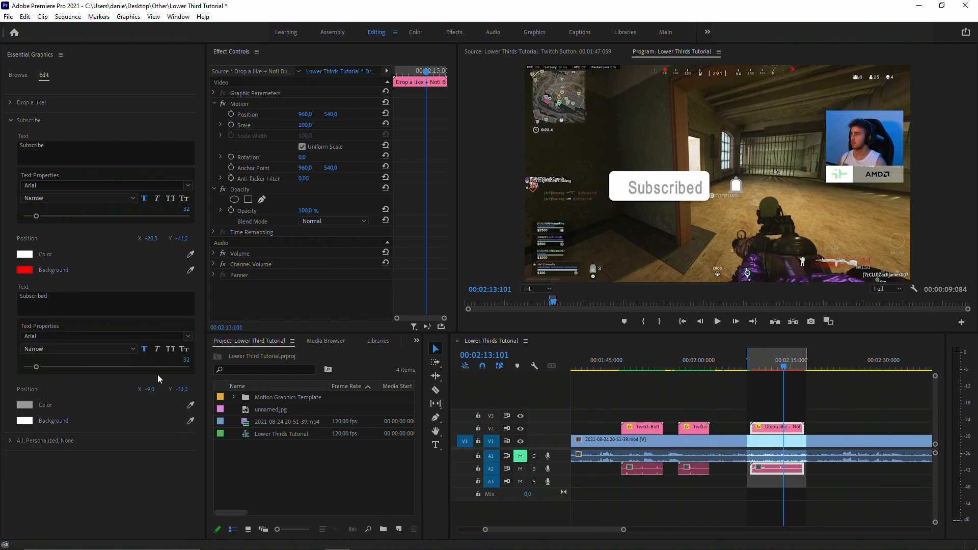
pyautogui.moveTo(150, 389); pyautogui.dragTo(136, 390)
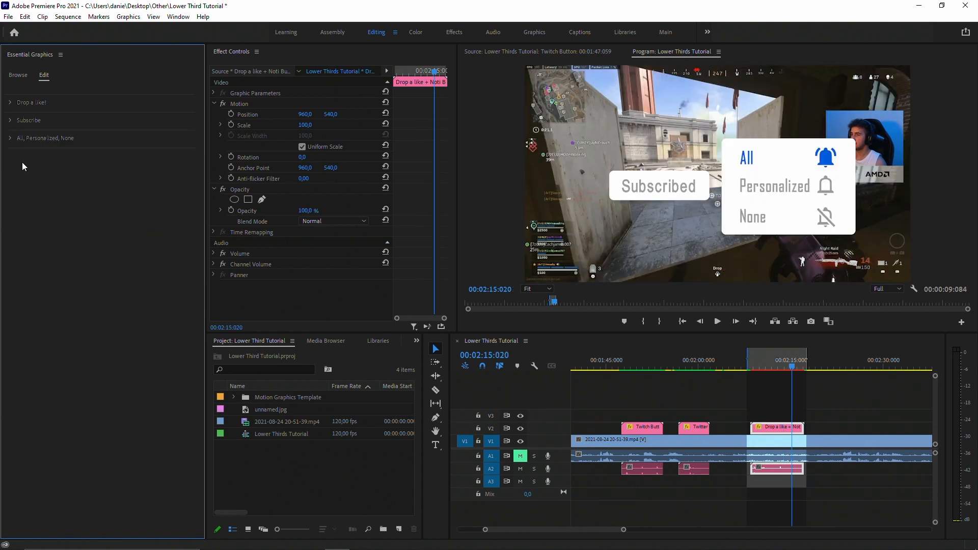
# Set the All, Personalized and None texts to Arial at size 26, with Personalized at X 534 and None at X 533, Y 109.
pyautogui.click(11, 139)
pyautogui.click(104, 203)
pyautogui.click(86, 292)
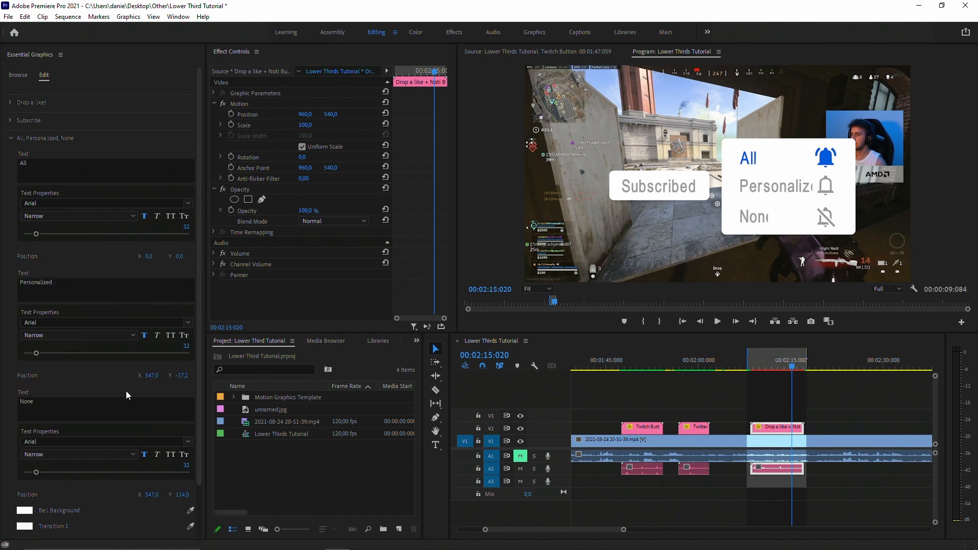
pyautogui.moveTo(188, 347); pyautogui.dragTo(178, 339)
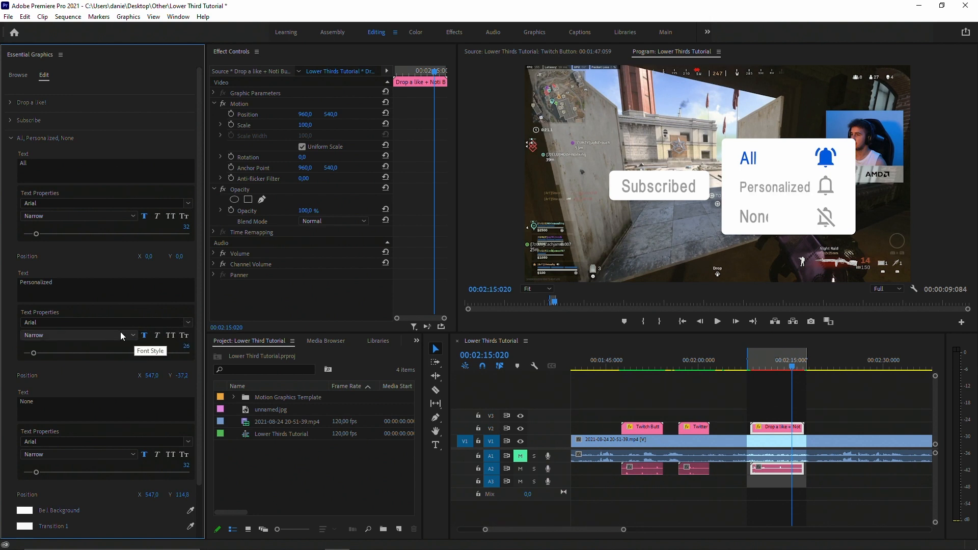
pyautogui.moveTo(152, 376); pyautogui.dragTo(146, 375)
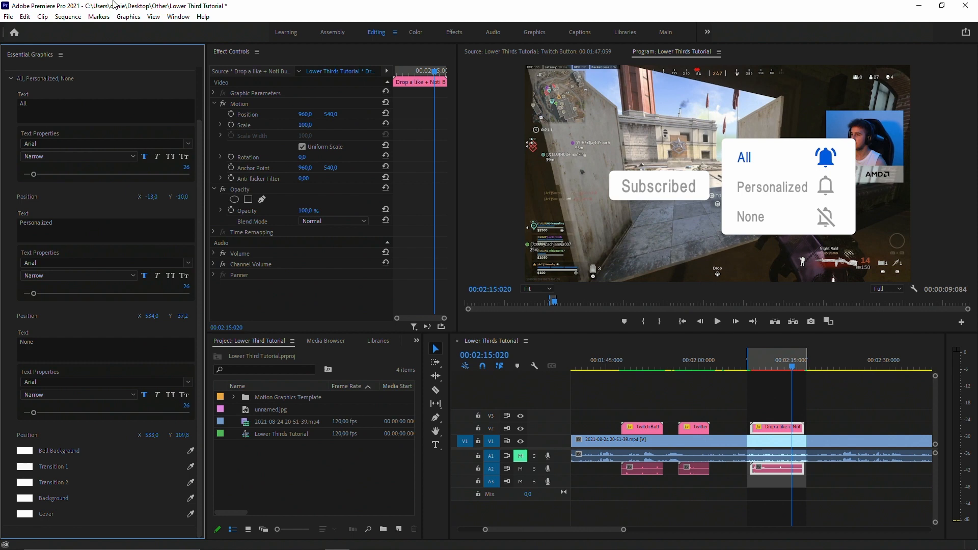
# Render the marked section containing the Drop a like + Noti Button clip.
pyautogui.click(68, 16)
pyautogui.click(86, 55)
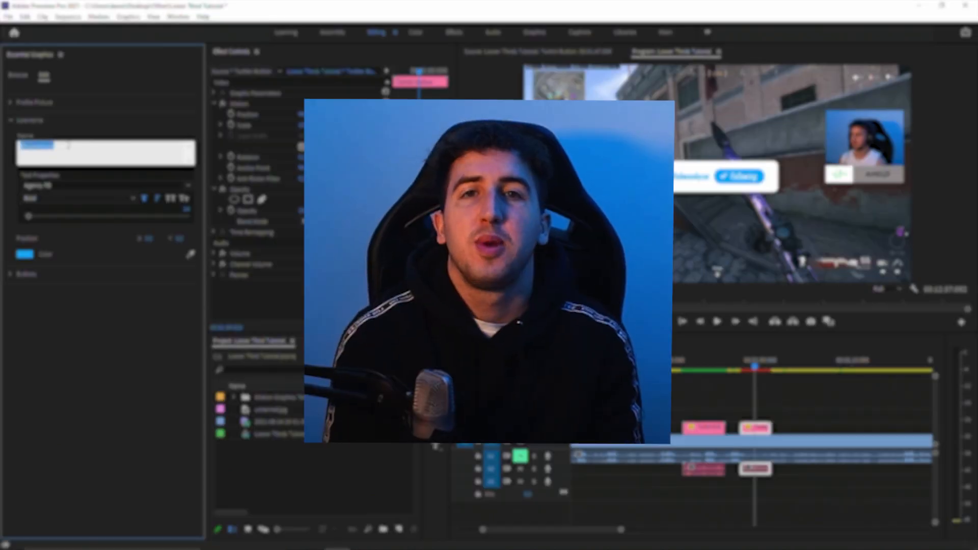
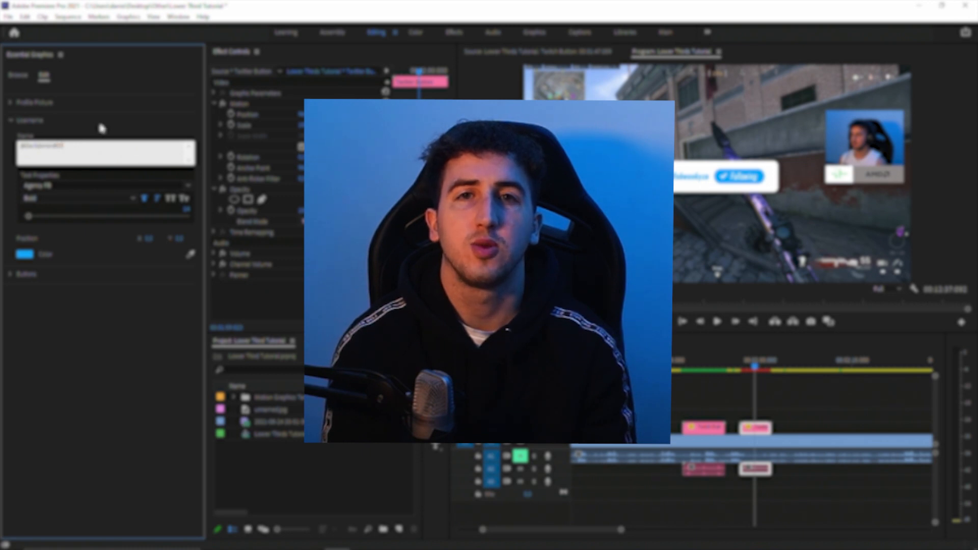
pyautogui.click(103, 129)
pyautogui.click(187, 186)
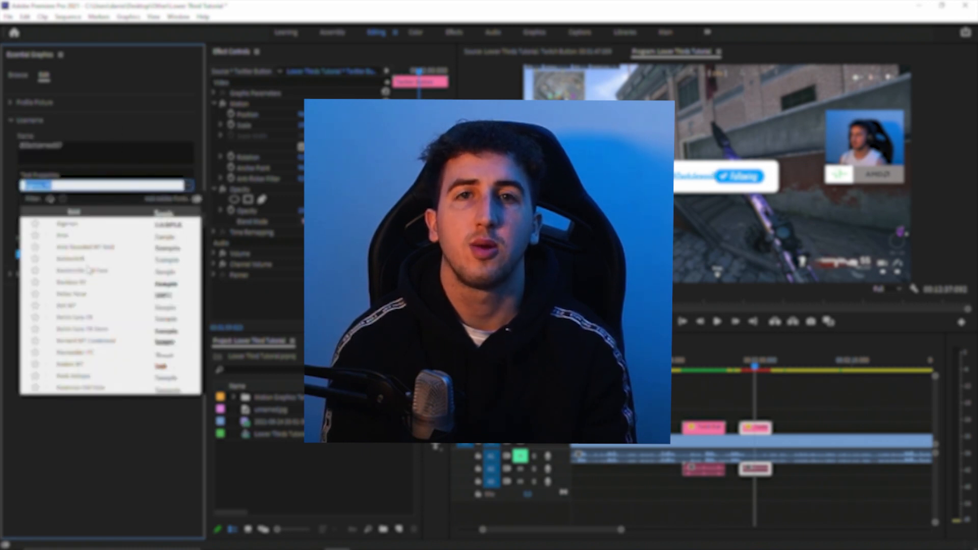
pyautogui.click(71, 294)
pyautogui.click(157, 201)
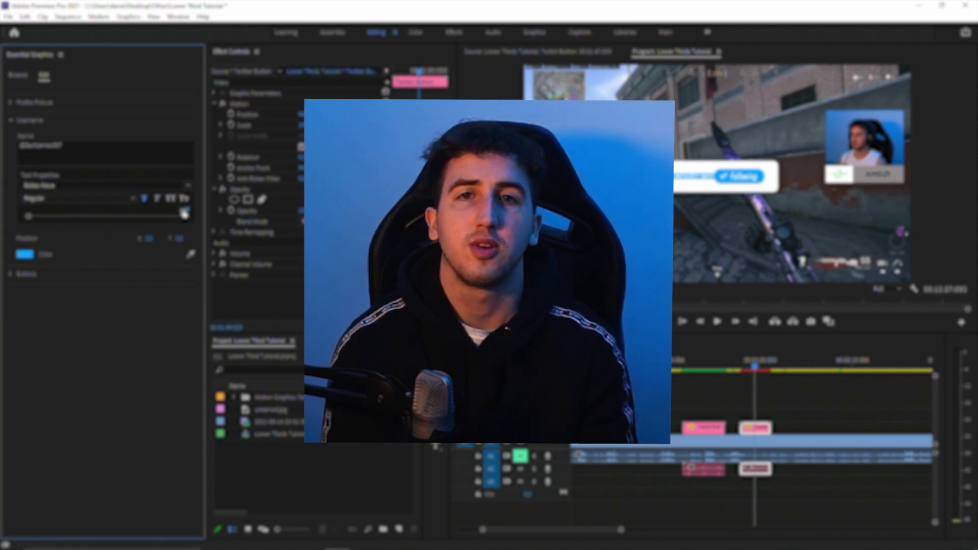